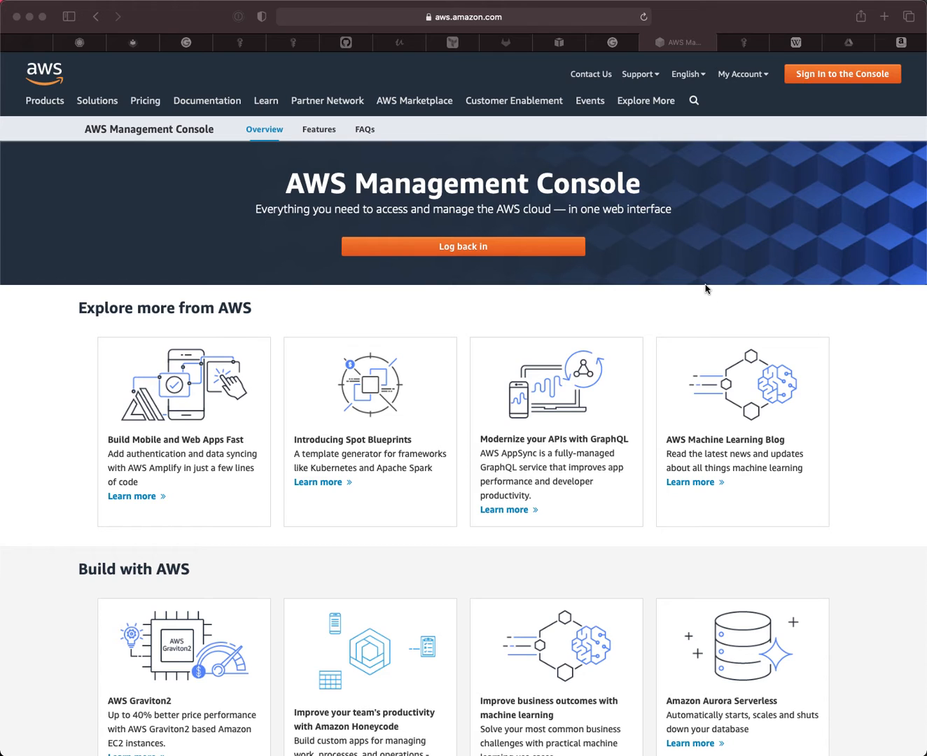
- Bring up the AWS console sign-in page in the browser
left_click(838, 75)
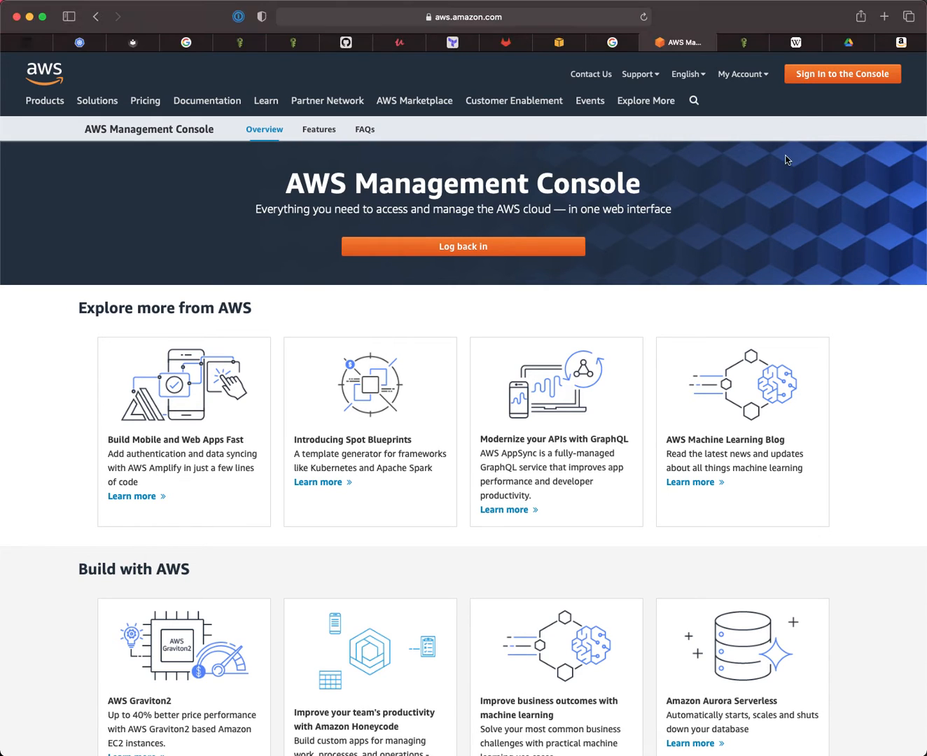
left_click(824, 79)
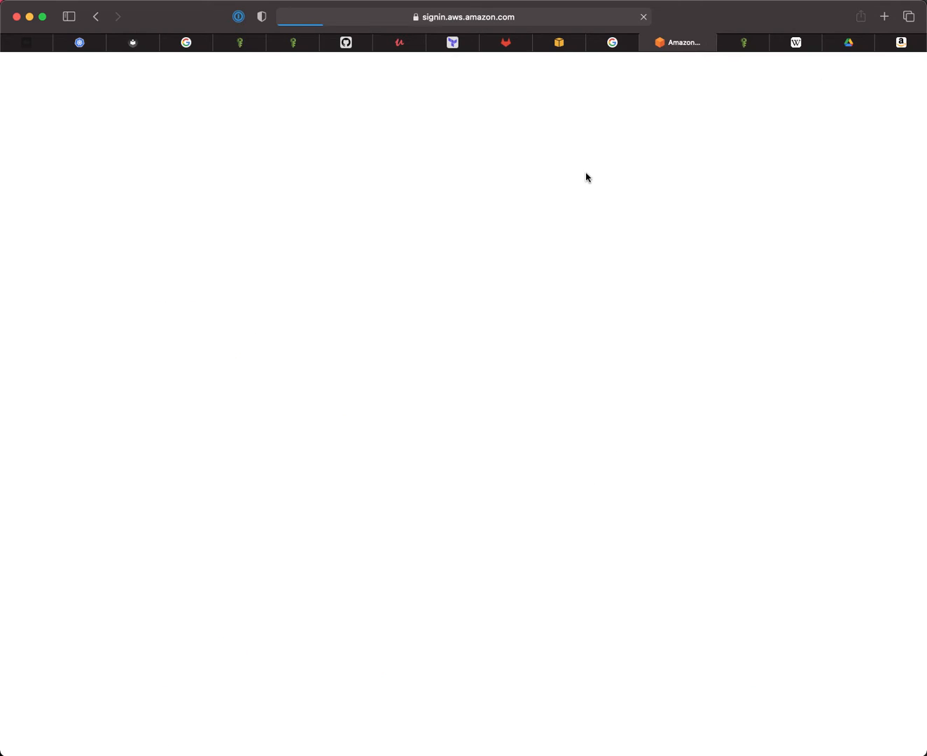
left_click(236, 243)
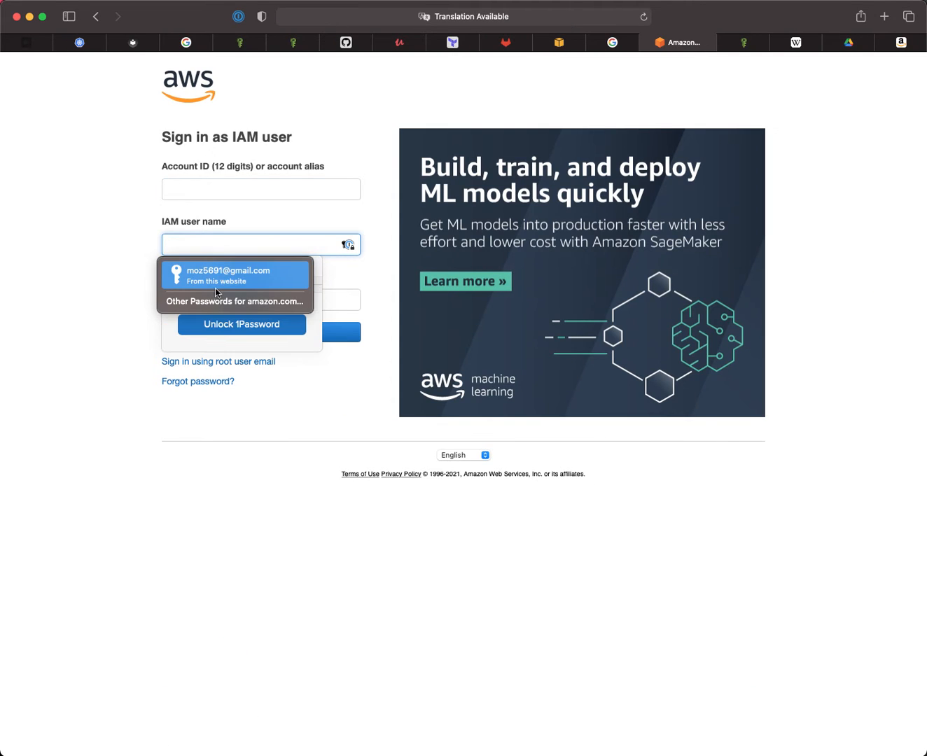
left_click(71, 306)
- Switch to root user sign-in, autofill the saved root email and password, and submit
left_click(230, 362)
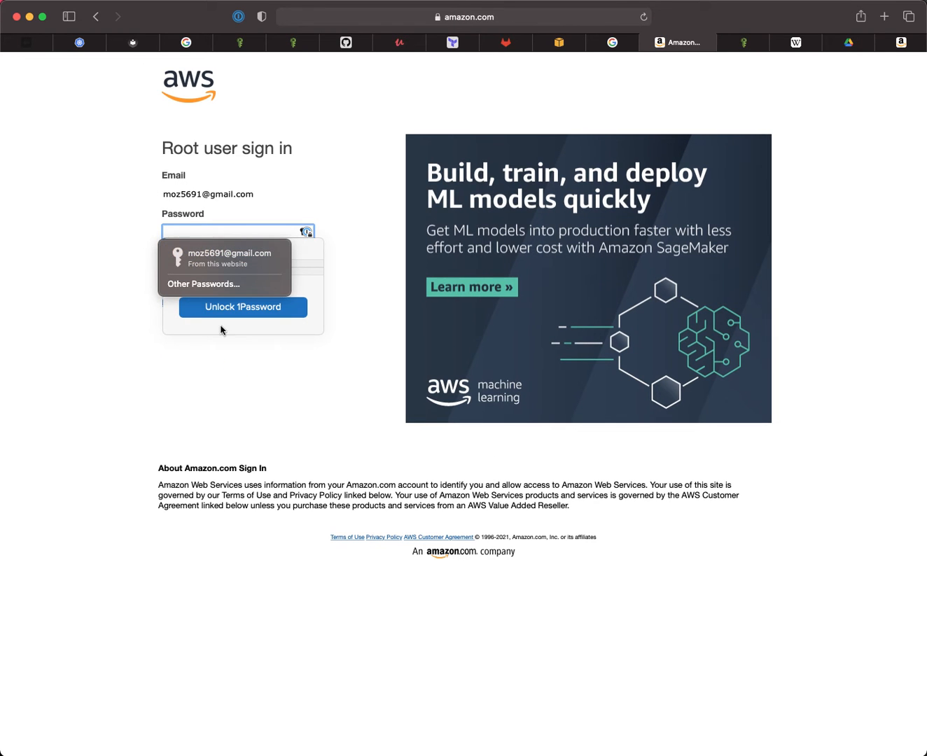
left_click(214, 256)
left_click(91, 307)
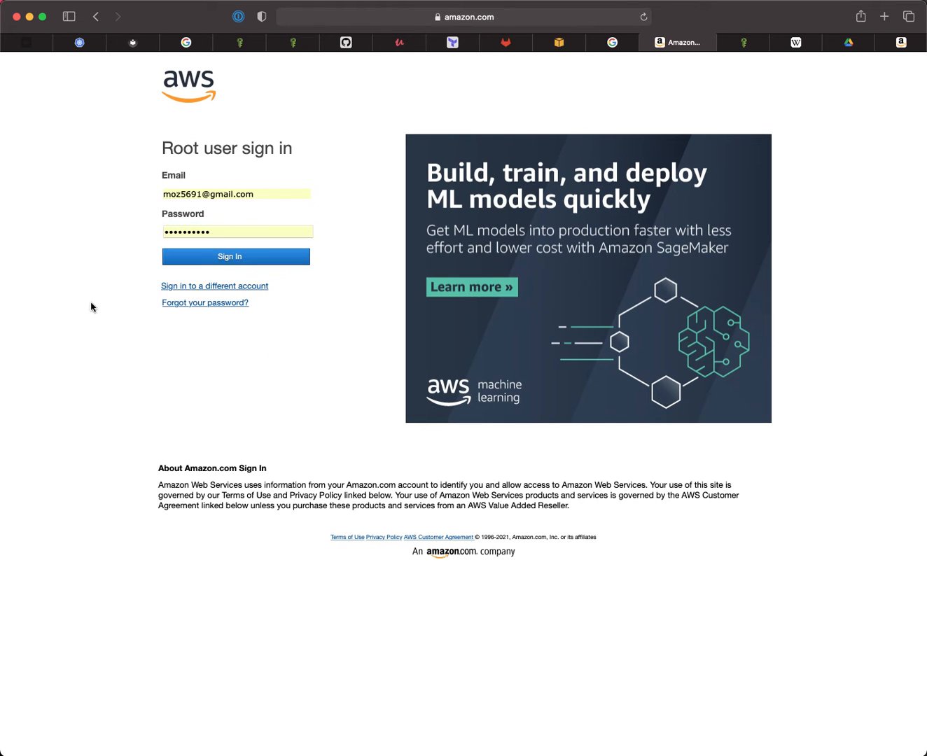
left_click(230, 257)
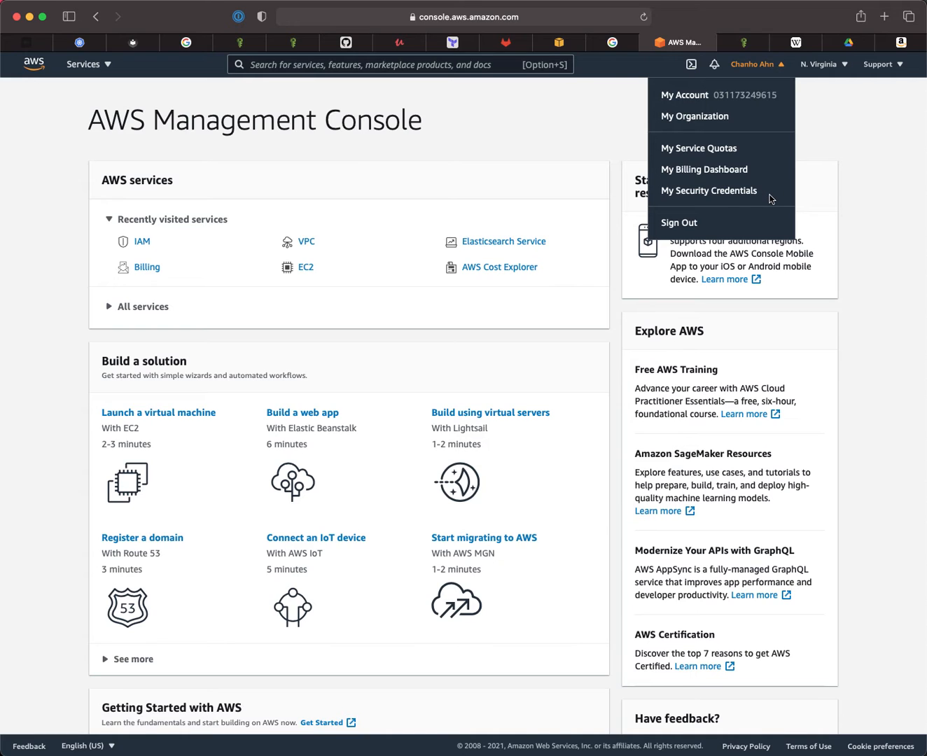
- Open the root account's security credentials, expand the MFA section, then go to the Google Authenticator article
left_click(712, 194)
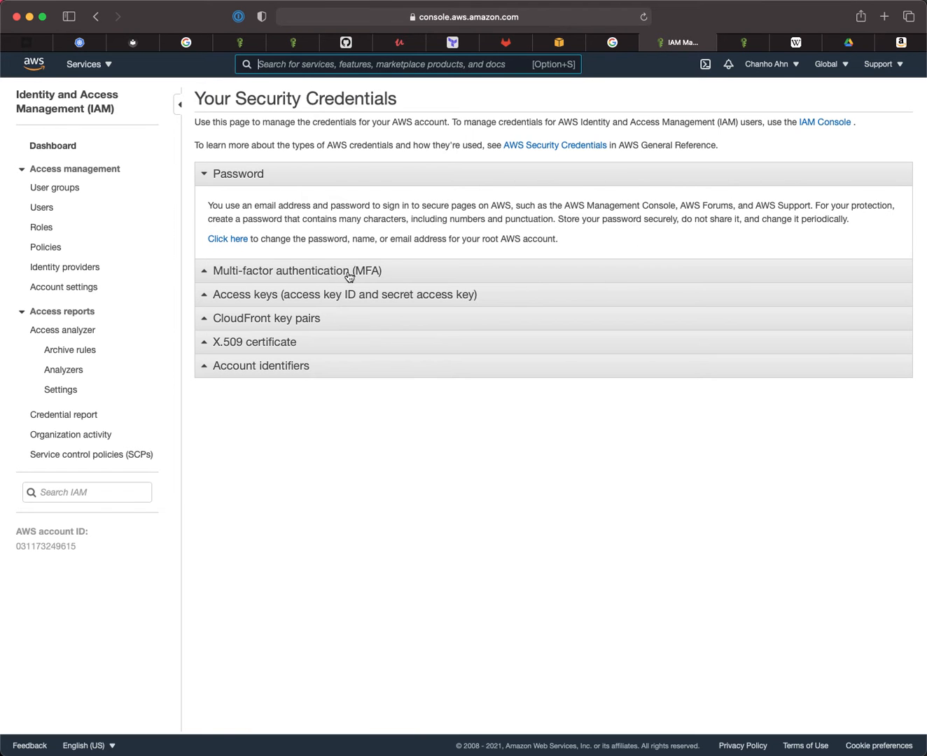
left_click(348, 273)
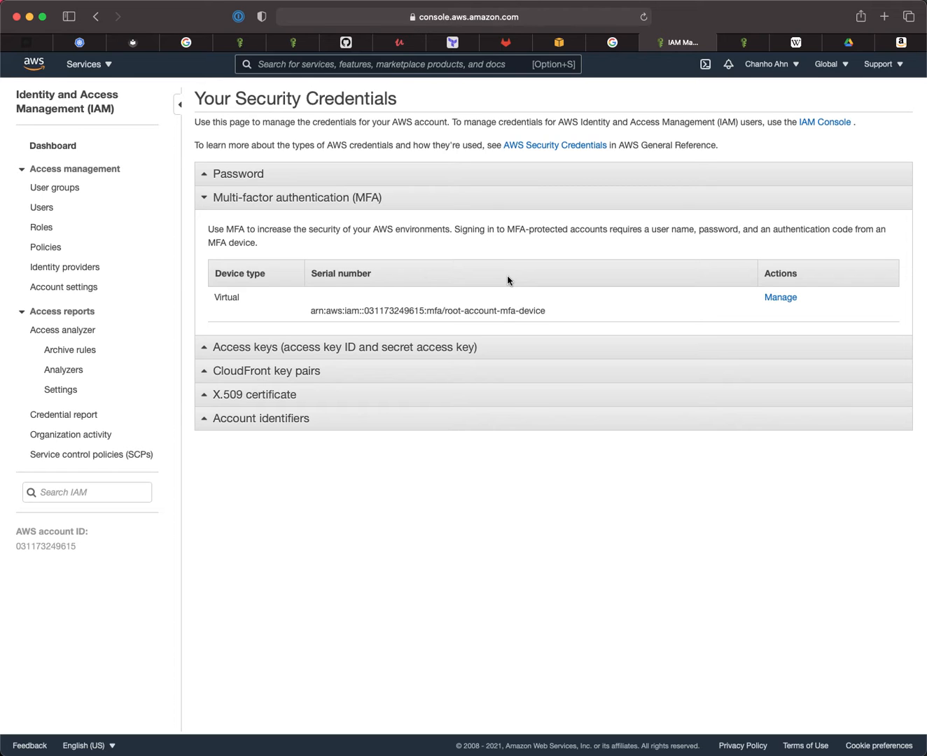
left_click(798, 43)
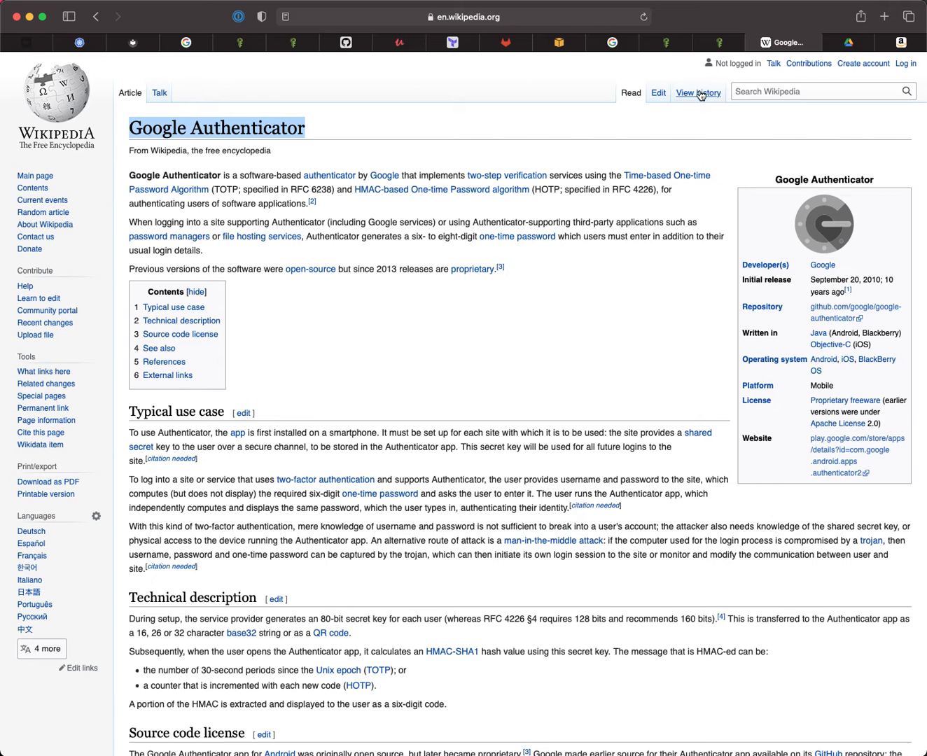
- Switch back to the IAM Management tab with the AWS security credentials page
left_click(674, 44)
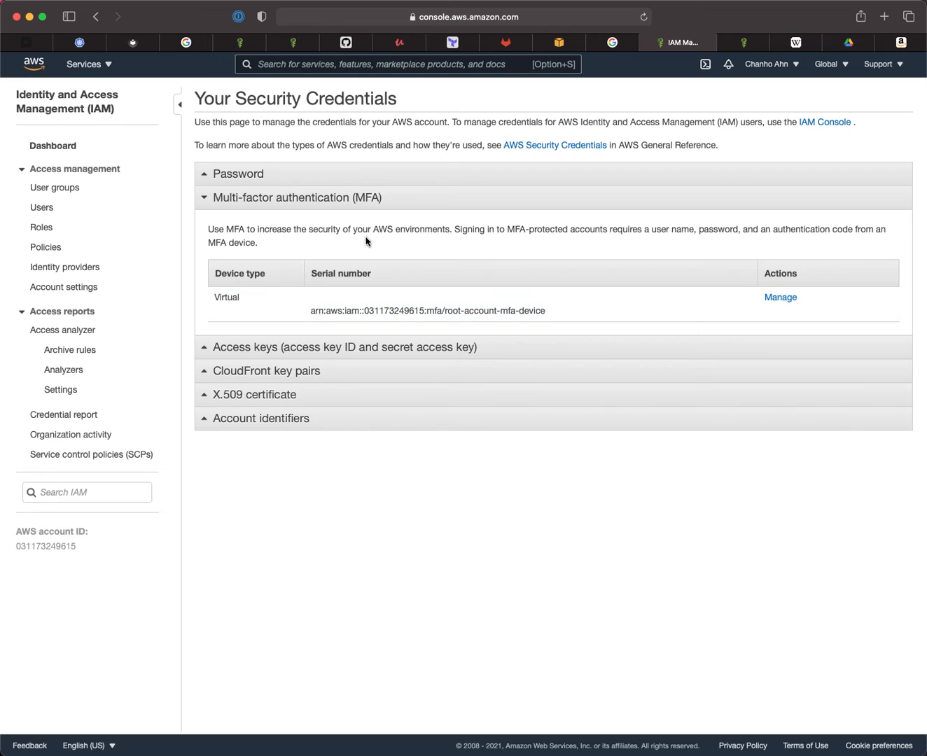
- Open My Account and edit IAM User and Role Access to Billing Information
left_click(773, 66)
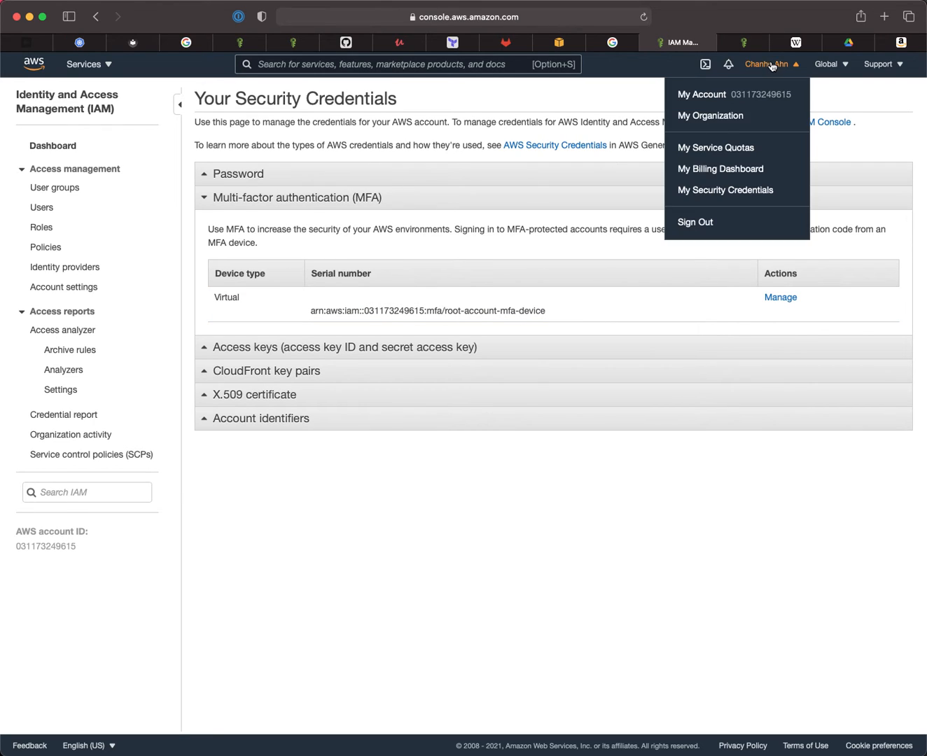
left_click(711, 94)
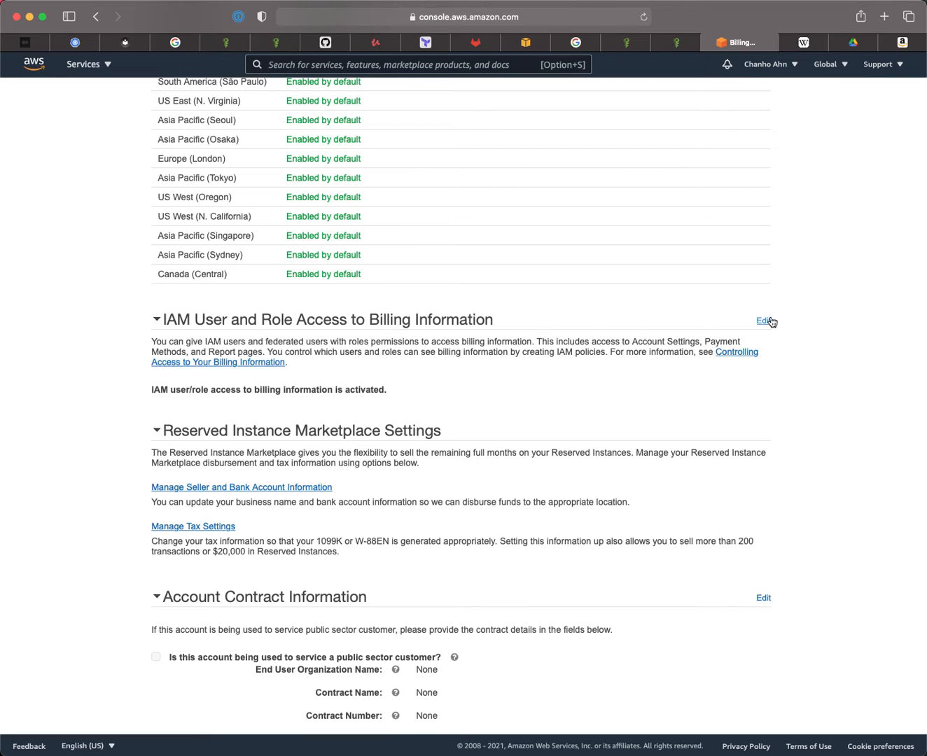
left_click(763, 320)
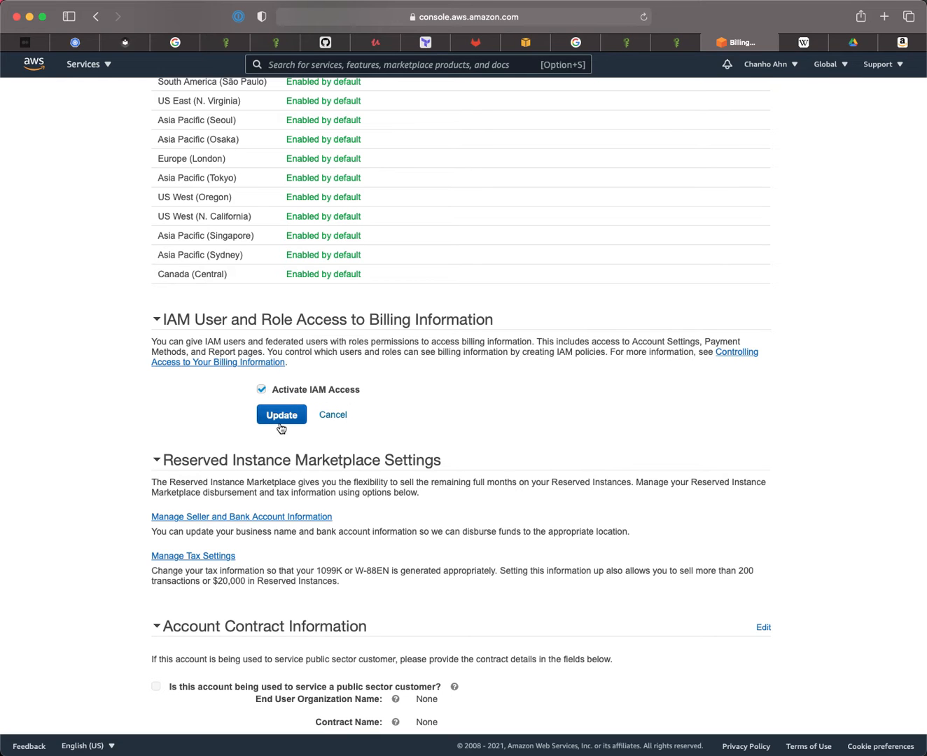
scroll(484, 457, "up", 4)
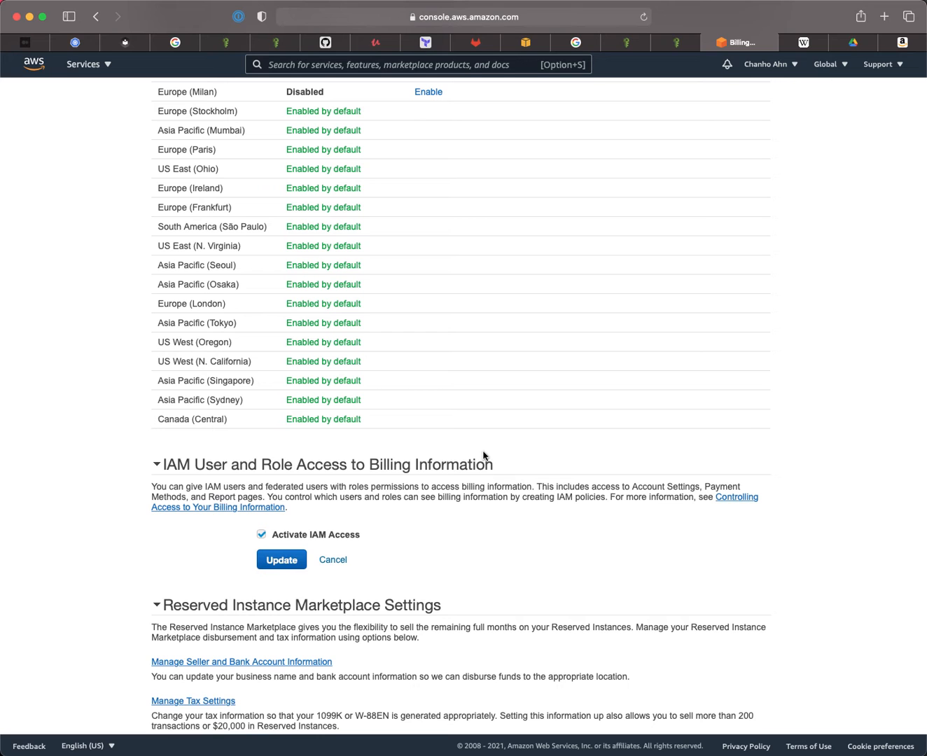
scroll(482, 455, "up", 5)
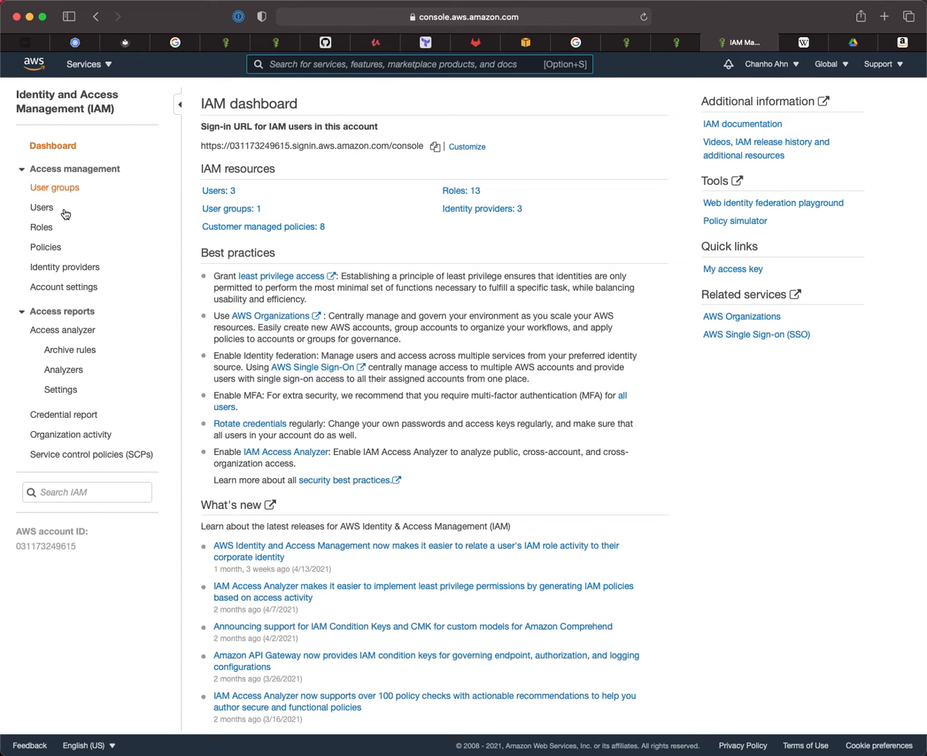
left_click(49, 247)
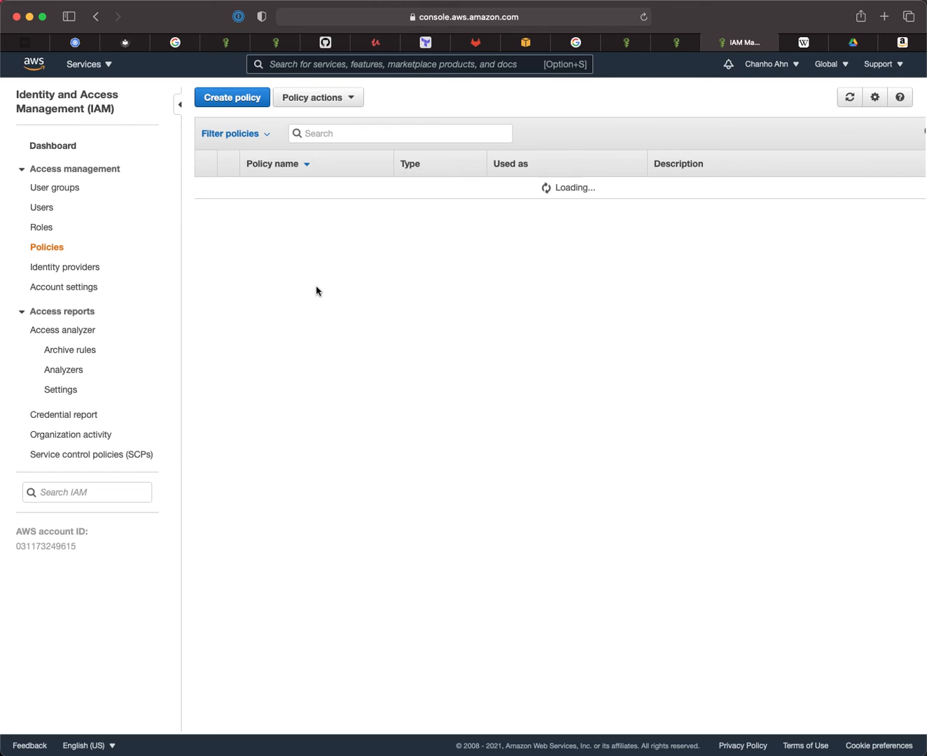
left_click(326, 134)
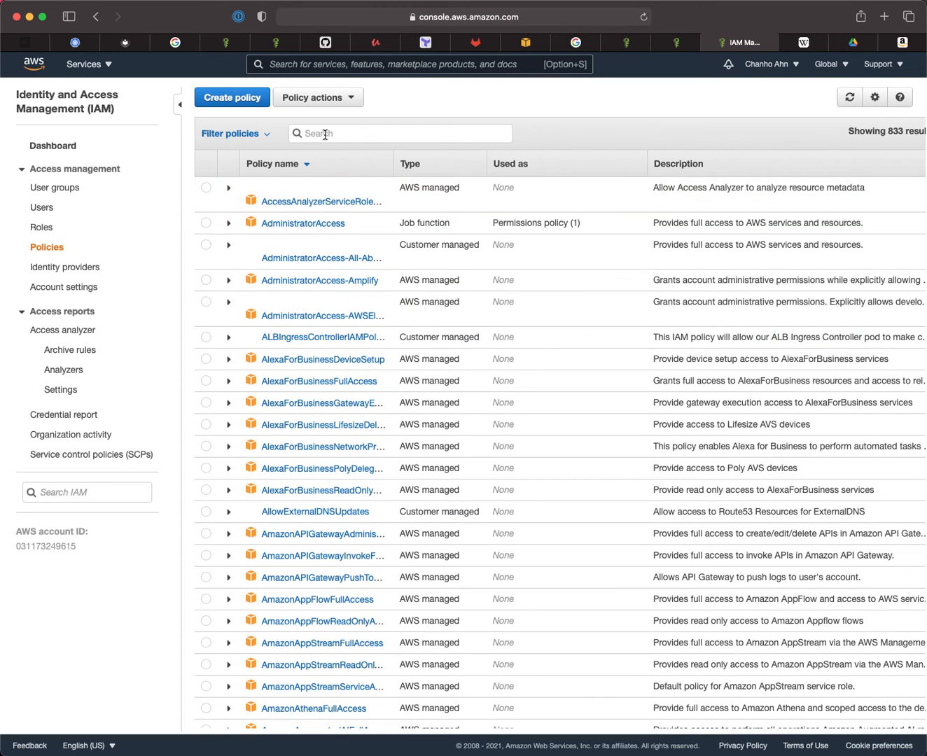
type("force")
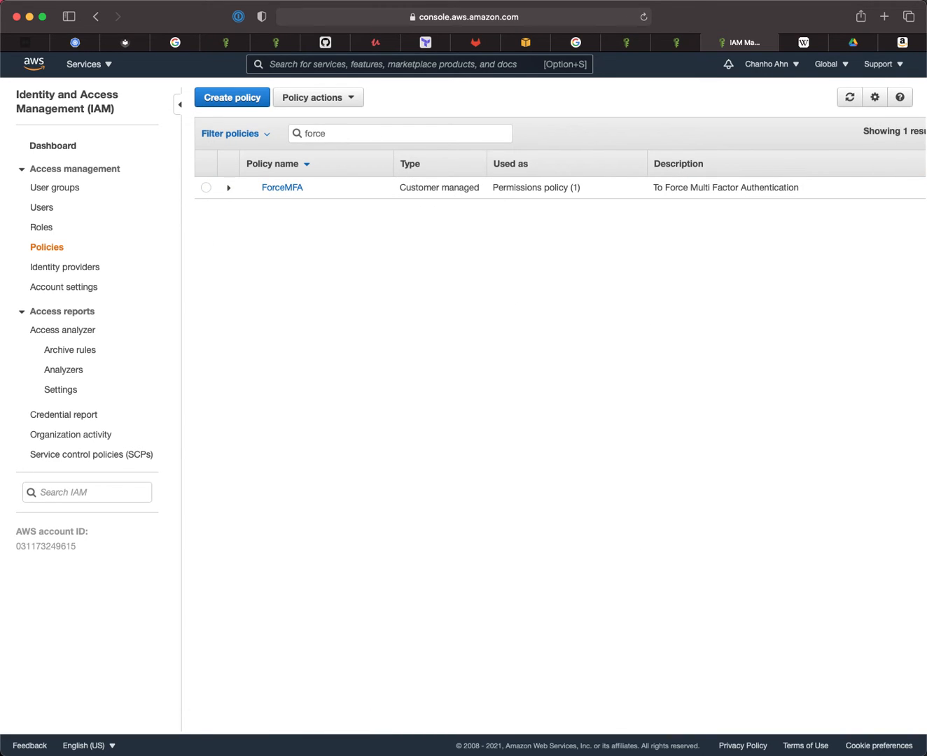
left_click(299, 188)
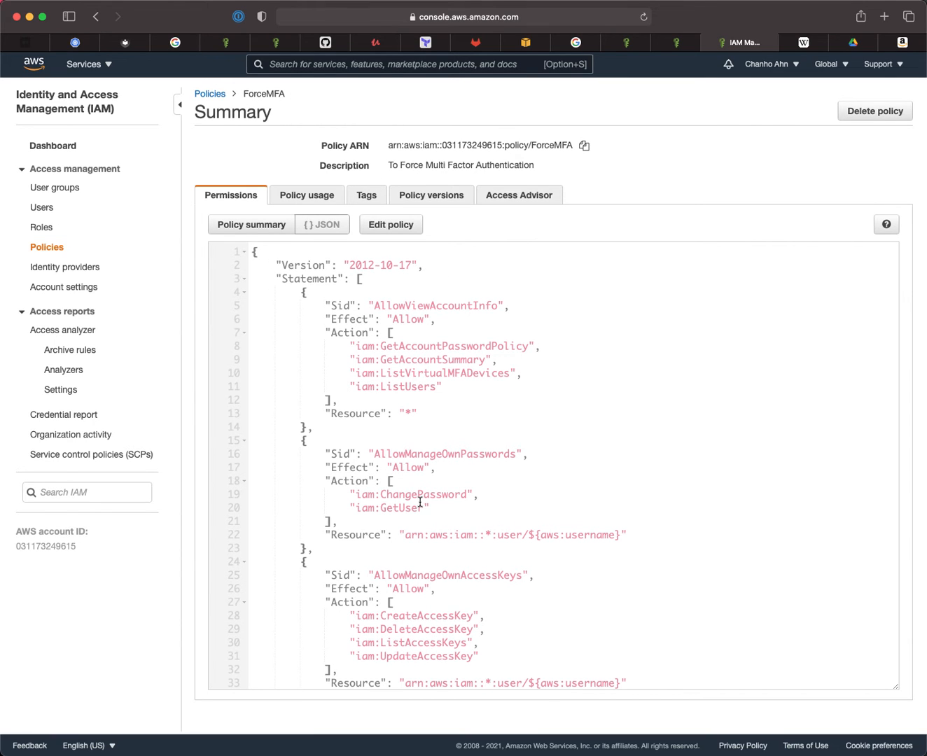
scroll(420, 501, "down", 10)
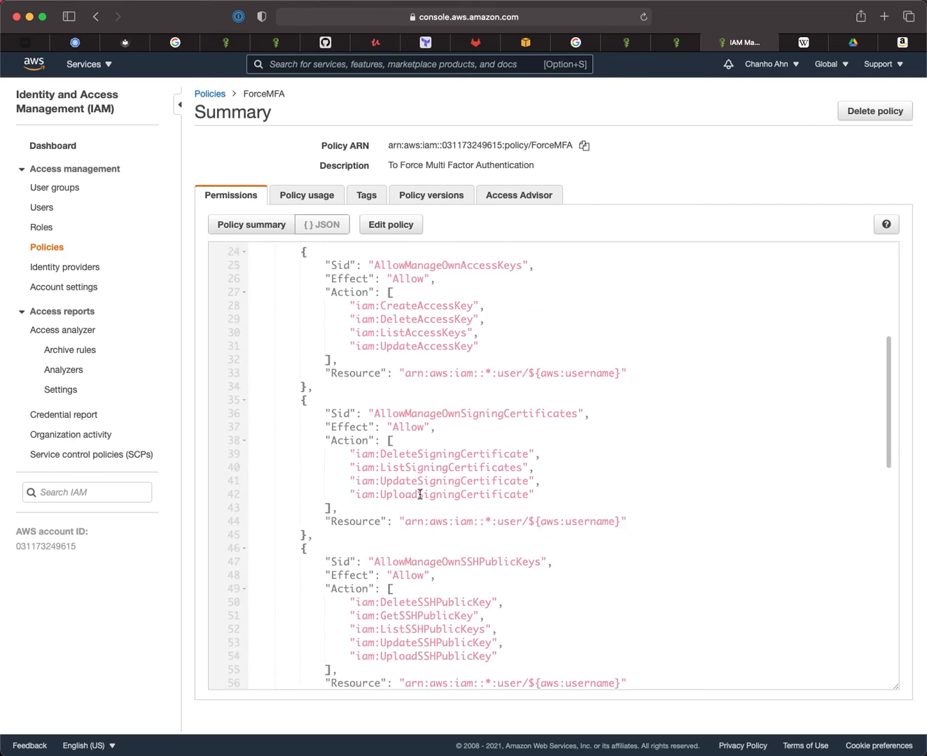
scroll(420, 495, "down", 7)
scroll(420, 494, "up", 5)
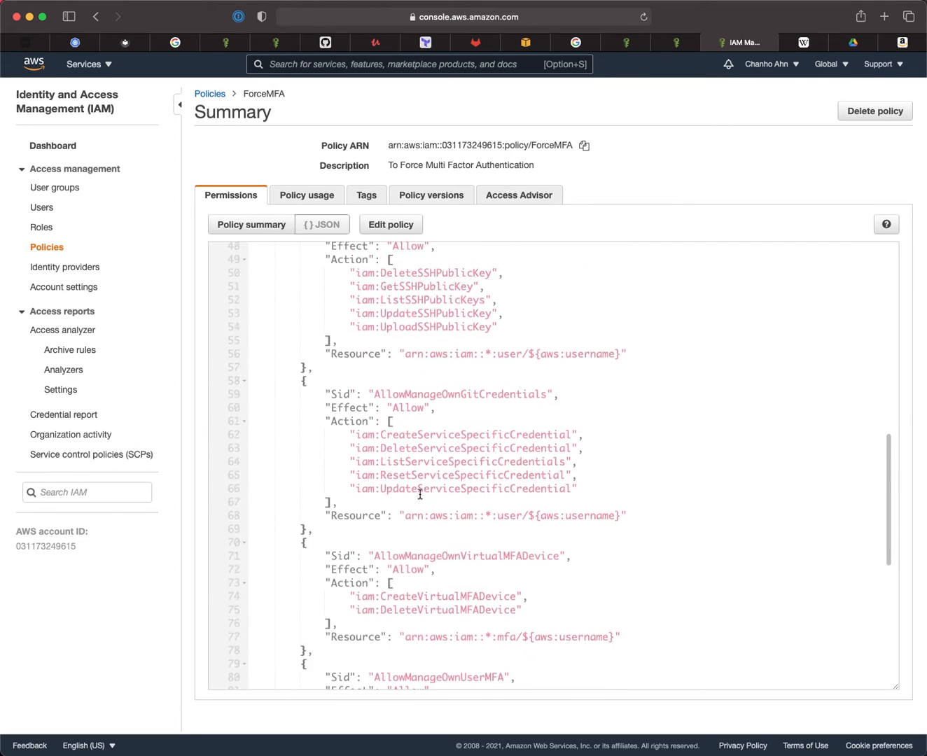
scroll(420, 494, "up", 13)
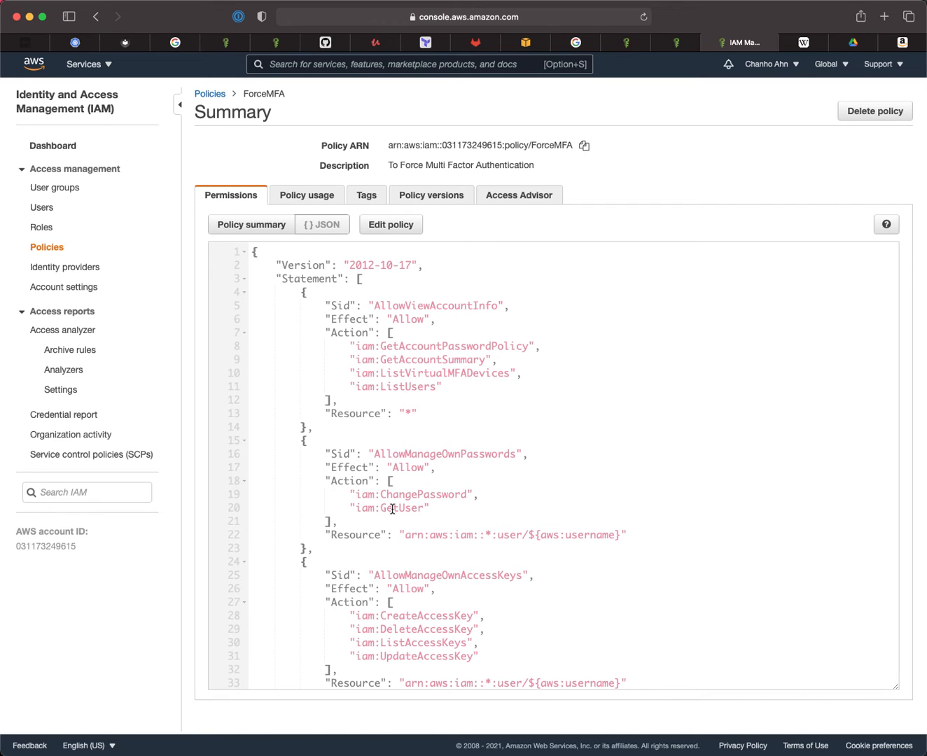
scroll(392, 509, "down", 5)
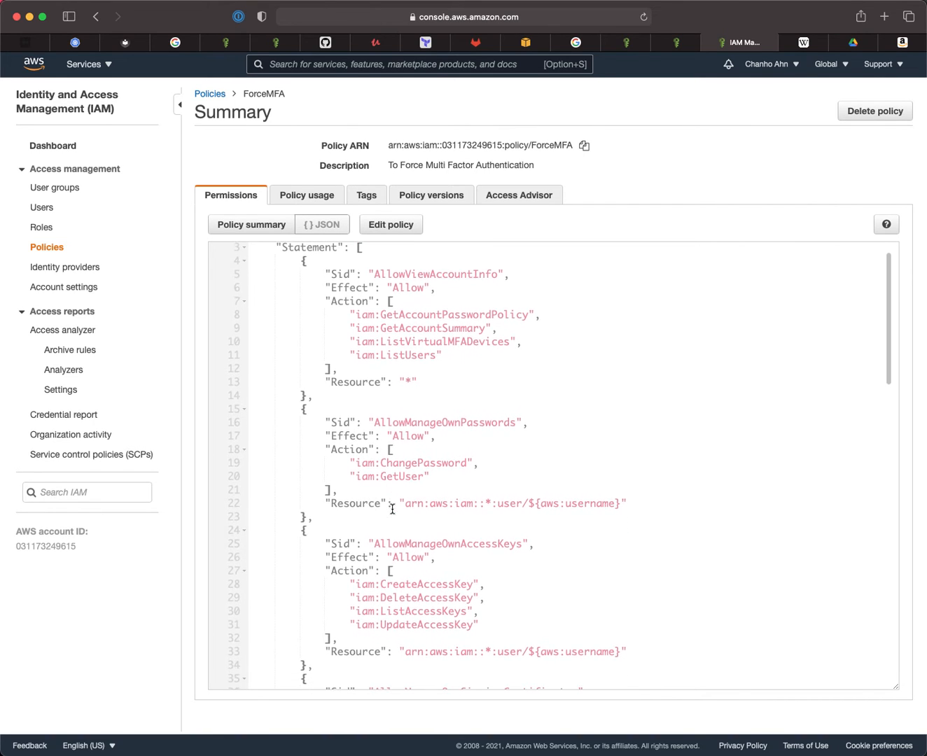
scroll(391, 508, "down", 3)
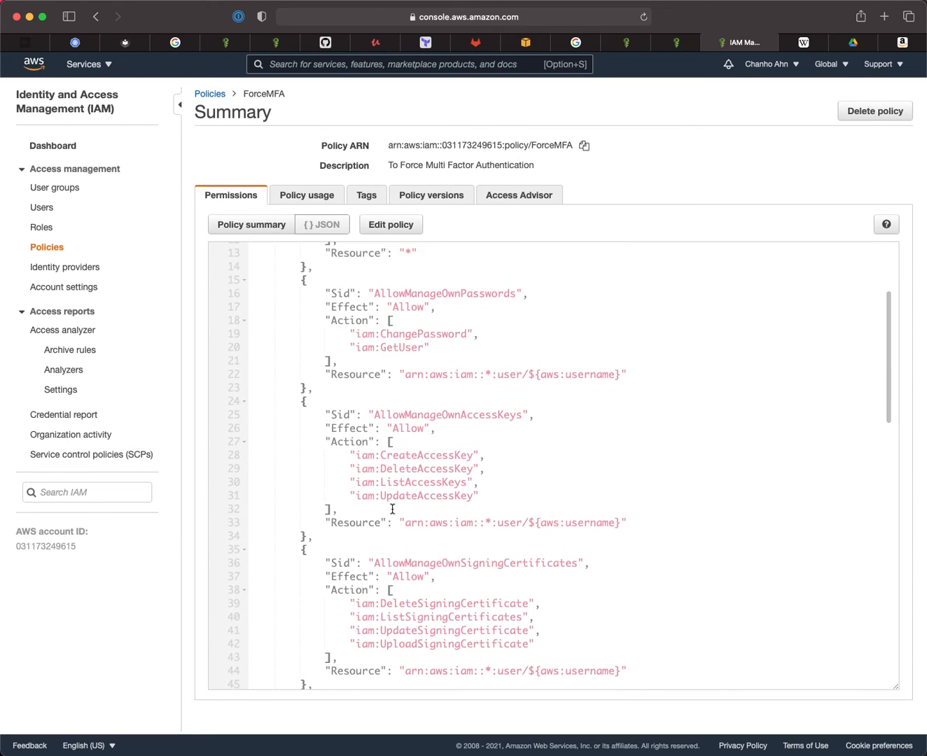
scroll(420, 509, "up", 10)
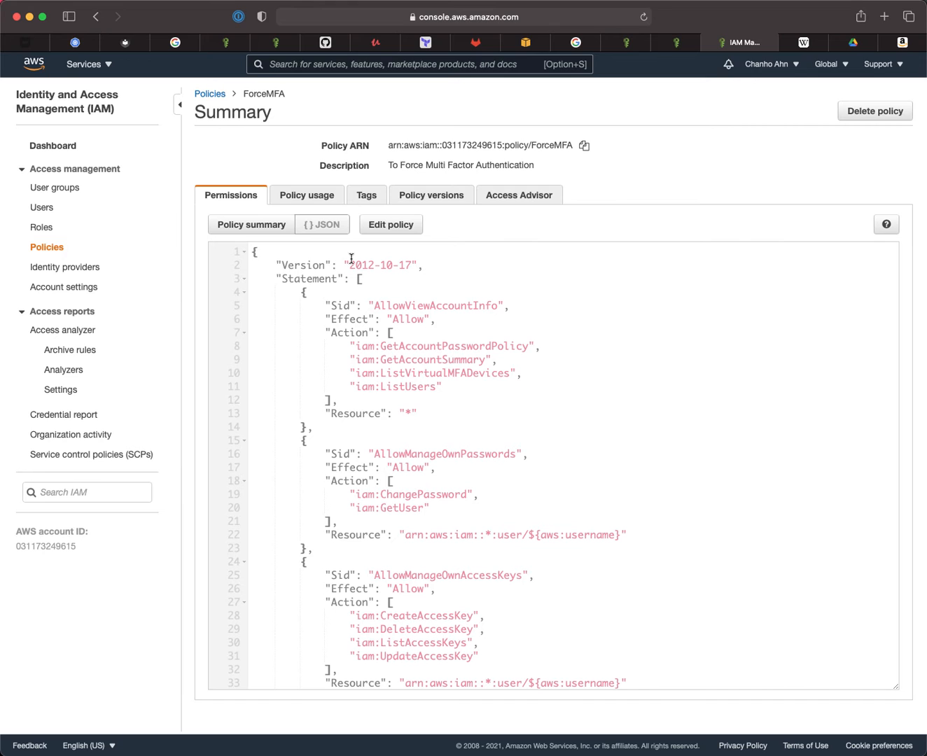
- Inspect the Admin user group's member and attached policies, then go to the IAM Users list
left_click(63, 191)
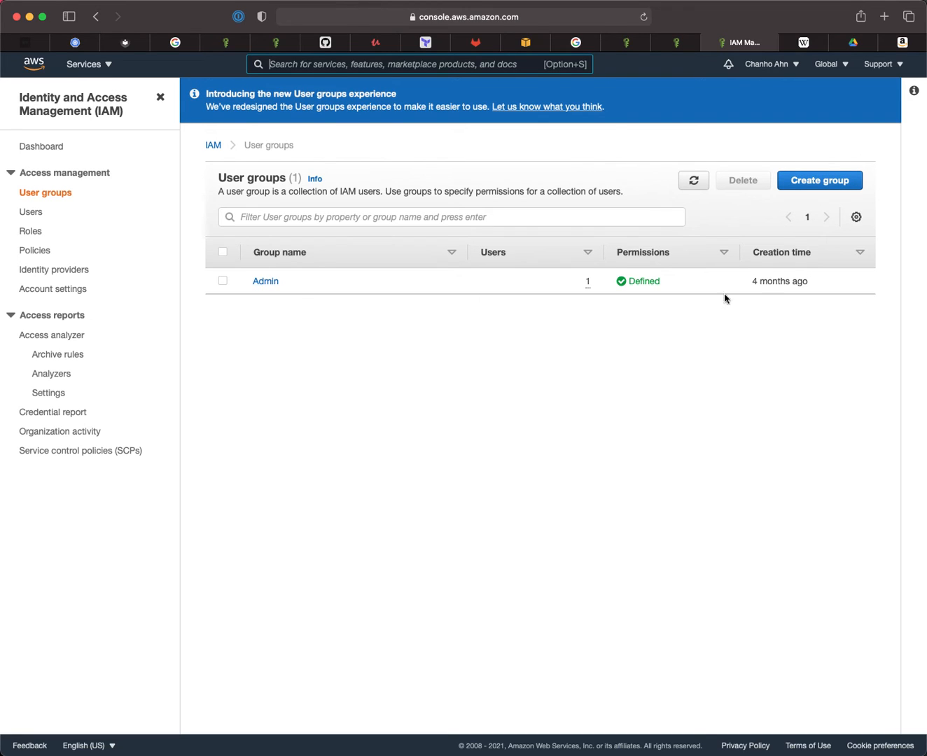
left_click(265, 282)
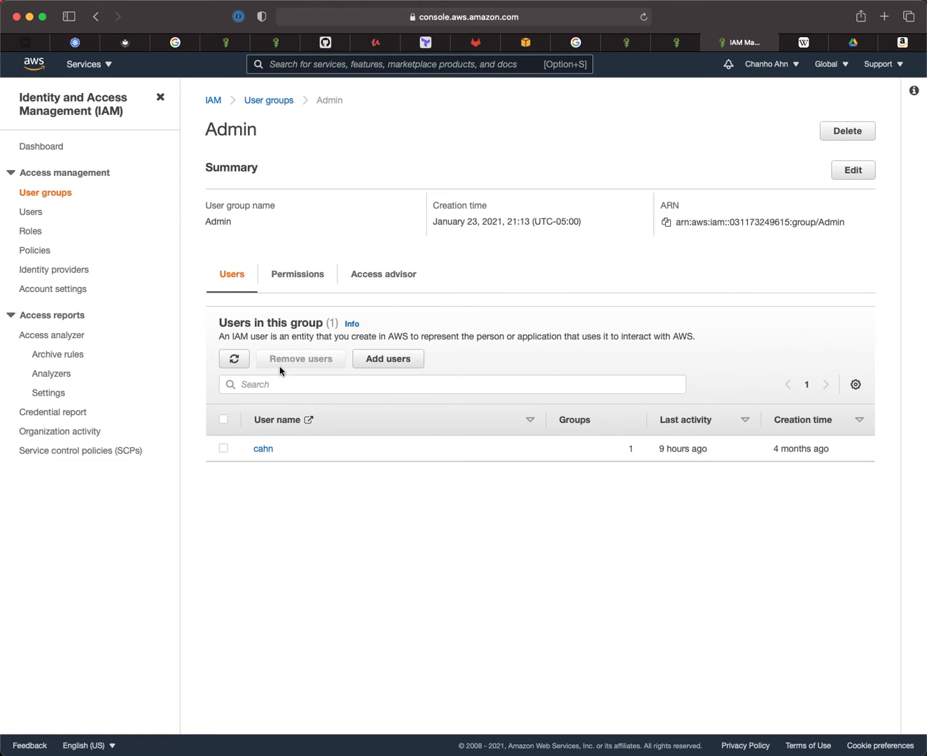
left_click(298, 275)
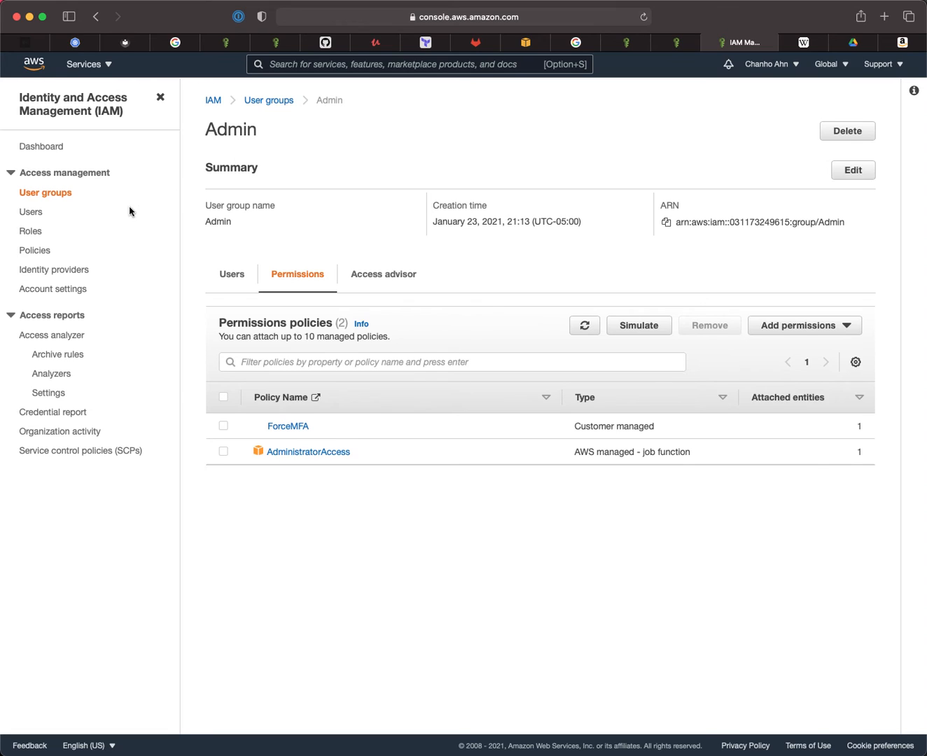
left_click(37, 213)
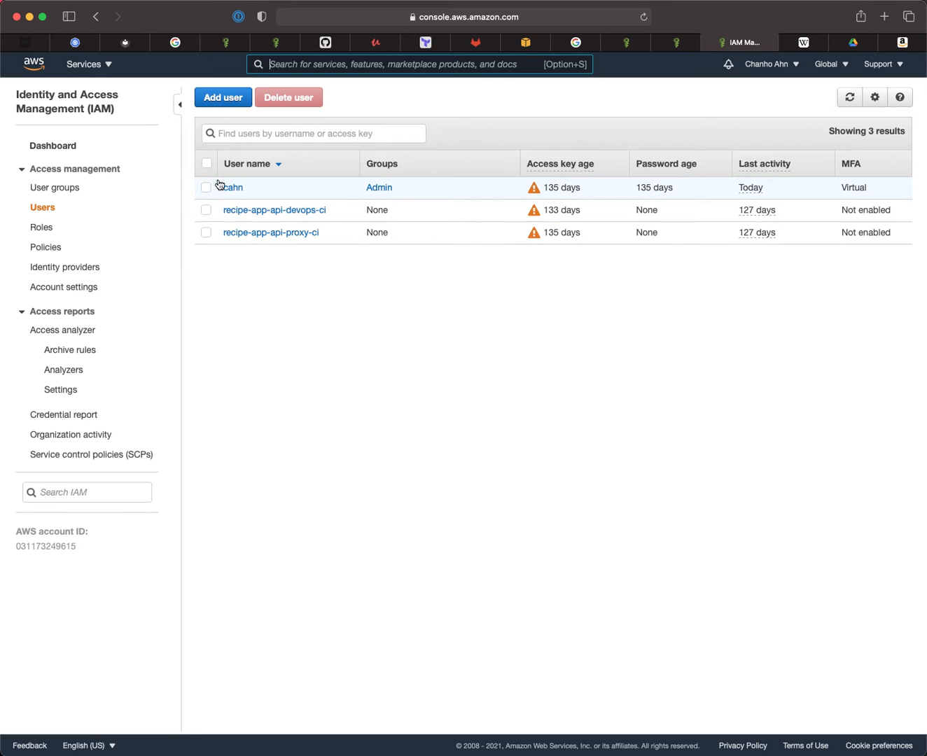
- Start a new user named test-user with programmatic and console access
left_click(233, 101)
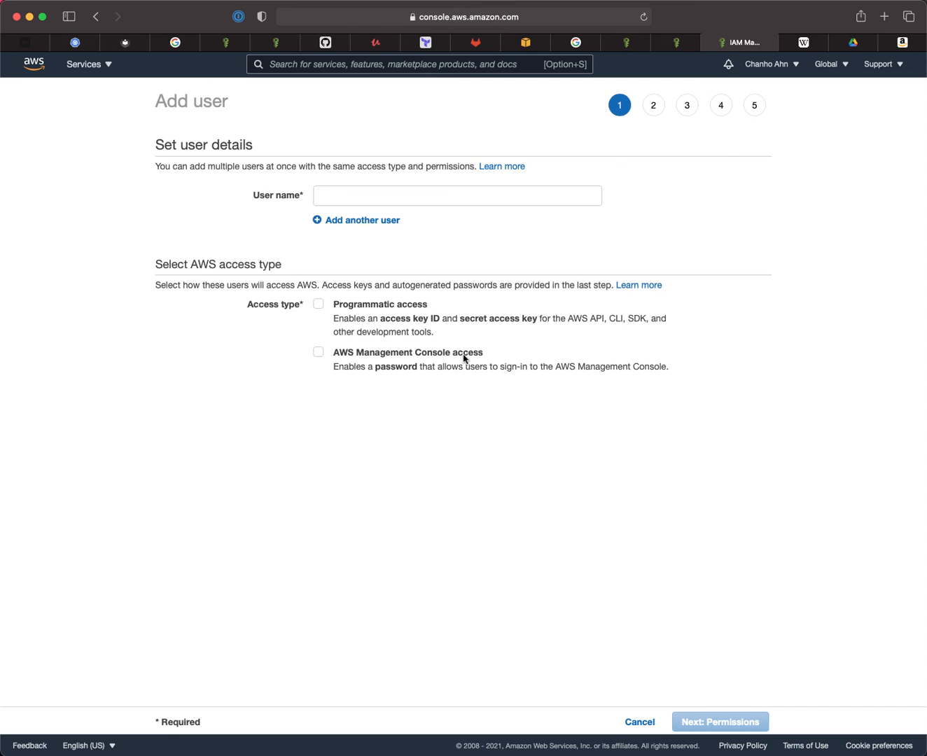
left_click(343, 194)
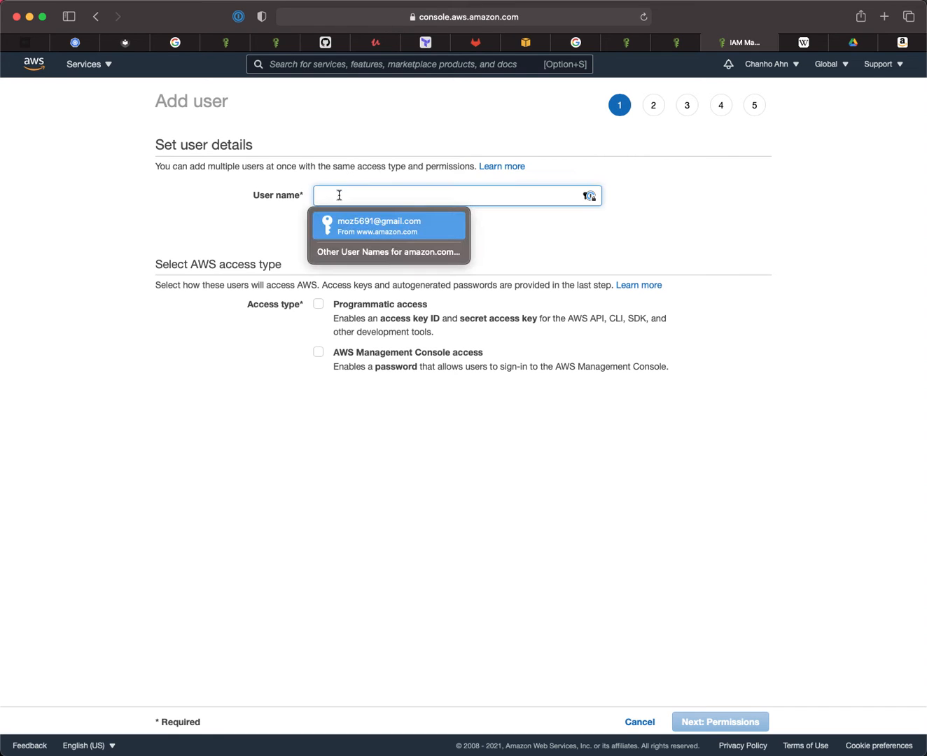
left_click(235, 221)
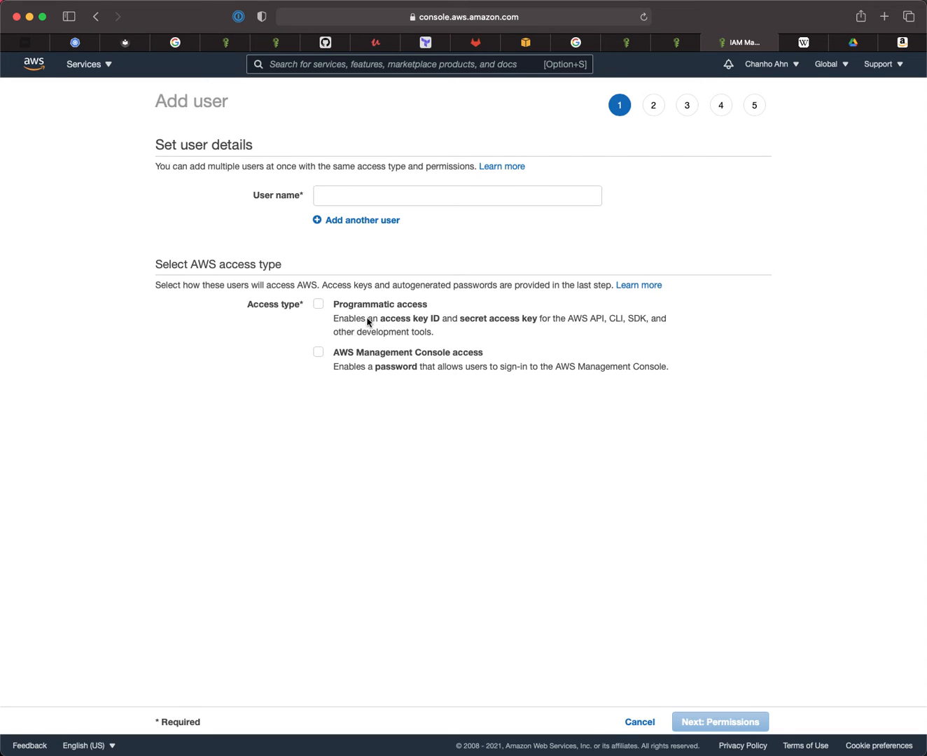
left_click(319, 305)
left_click(318, 352)
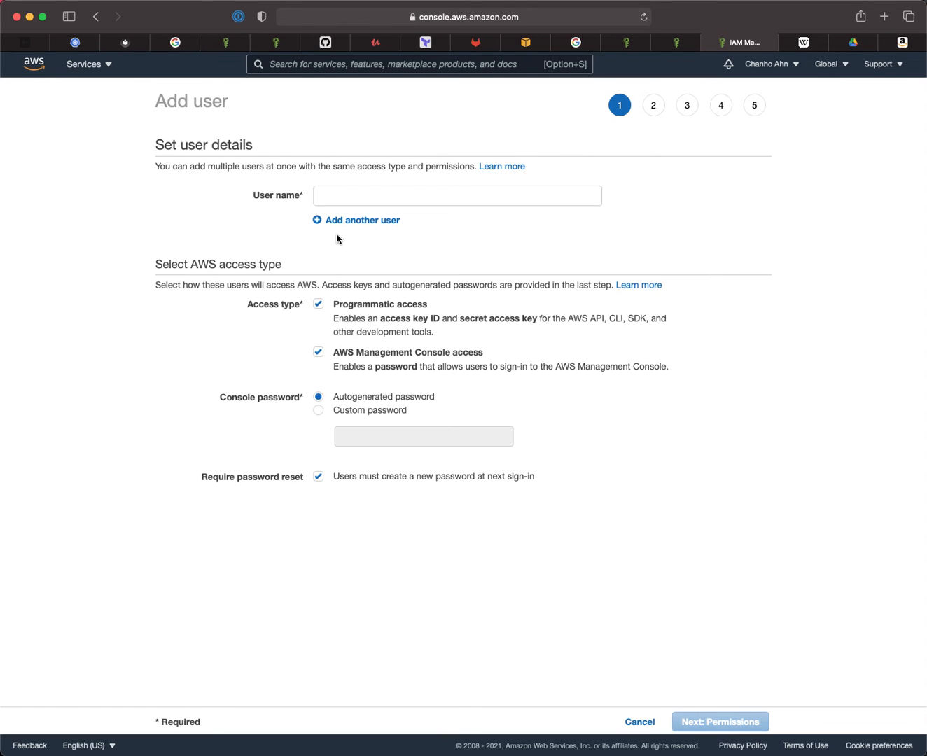
left_click(347, 192)
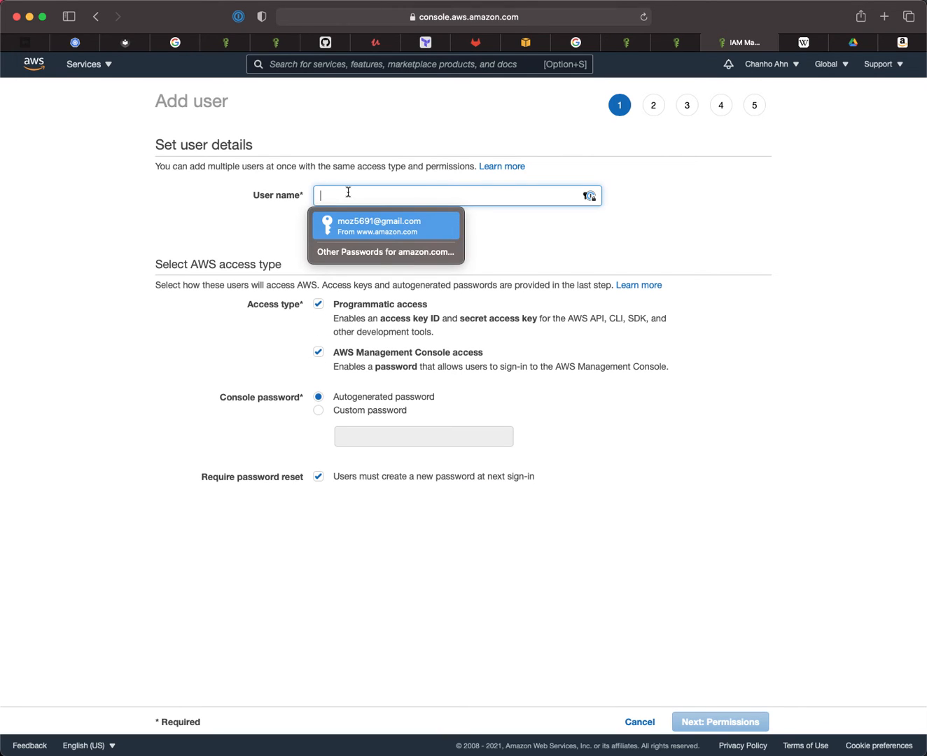
type("test-user")
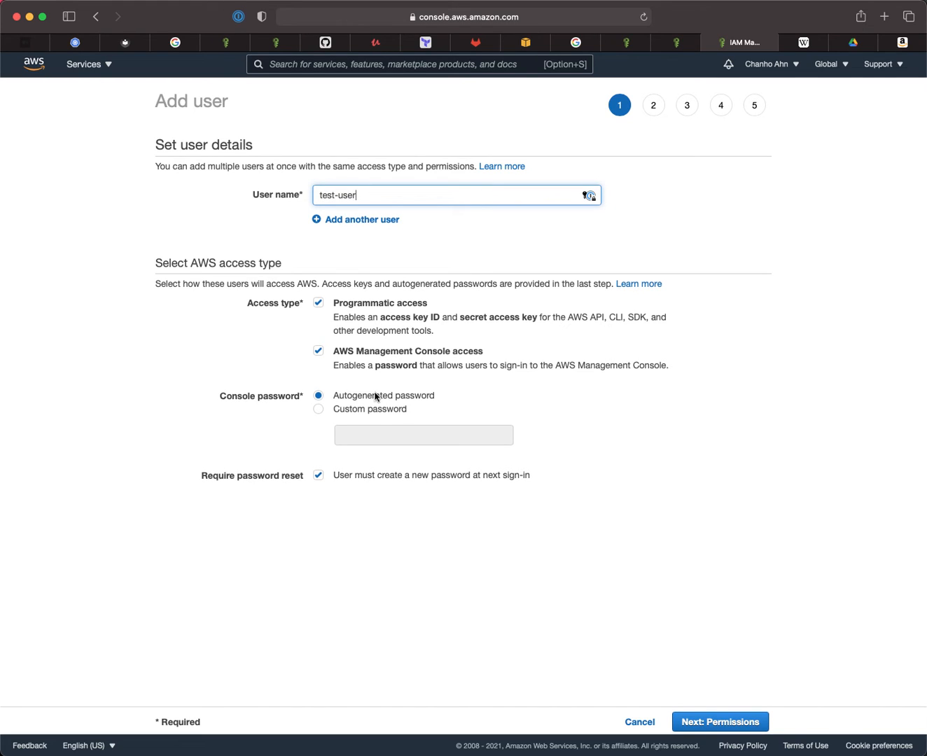
- Choose a custom console password, enter it, and continue to the permissions step
left_click(319, 410)
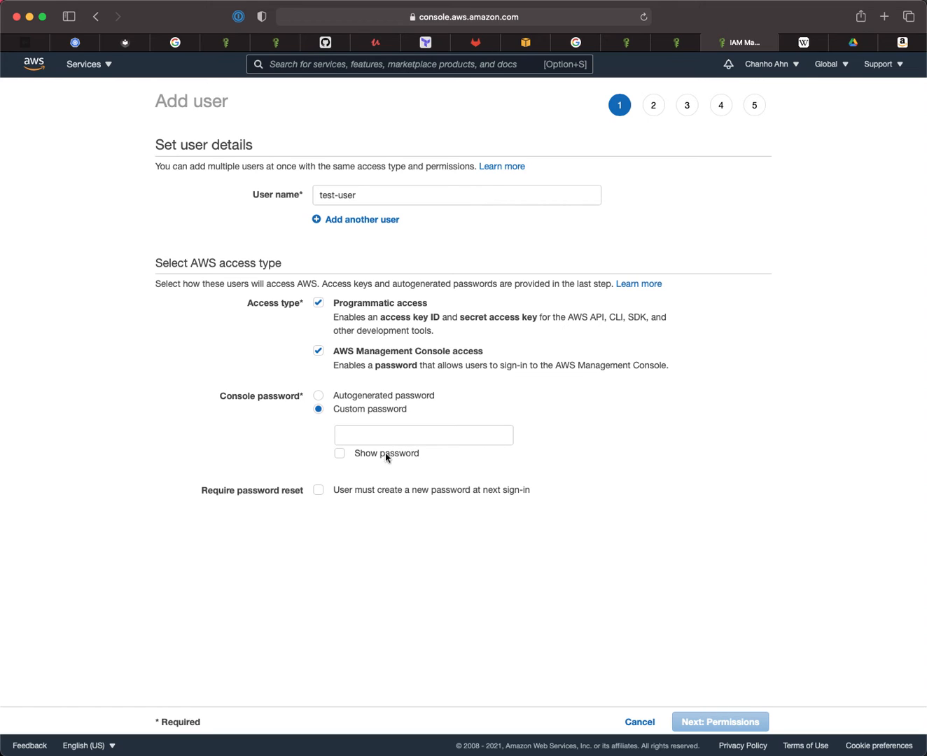
left_click(375, 432)
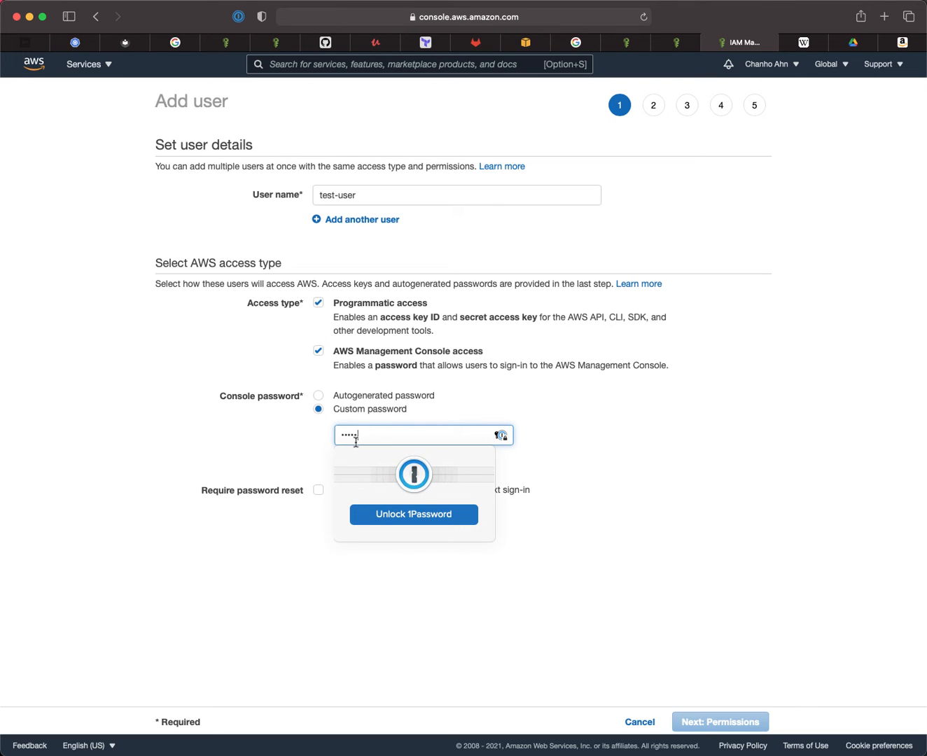
left_click(290, 442)
left_click(376, 432)
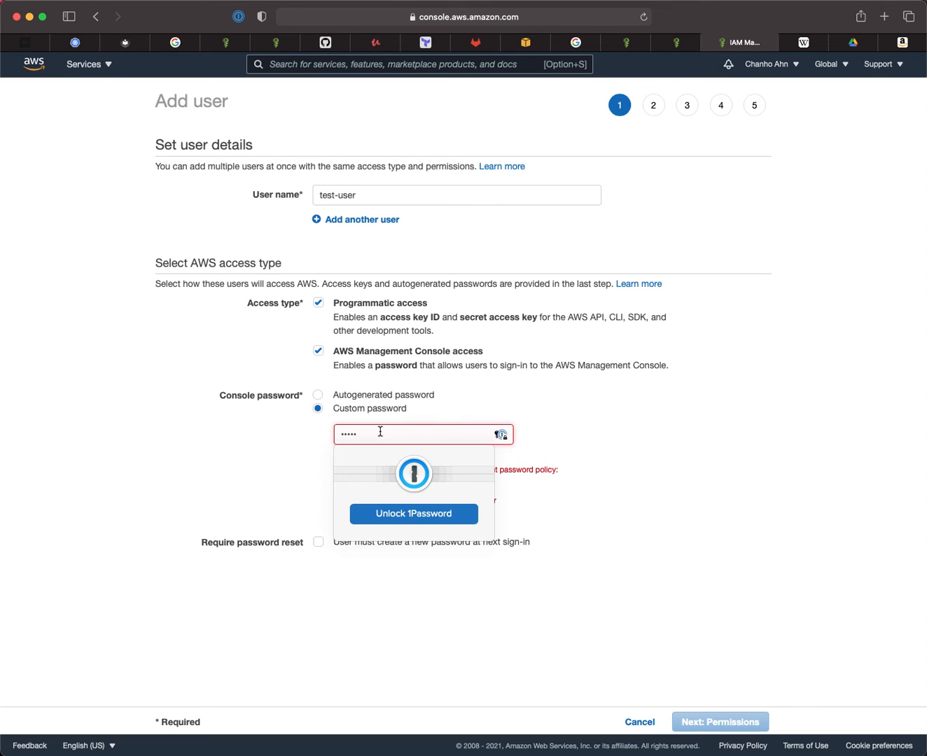
type("••")
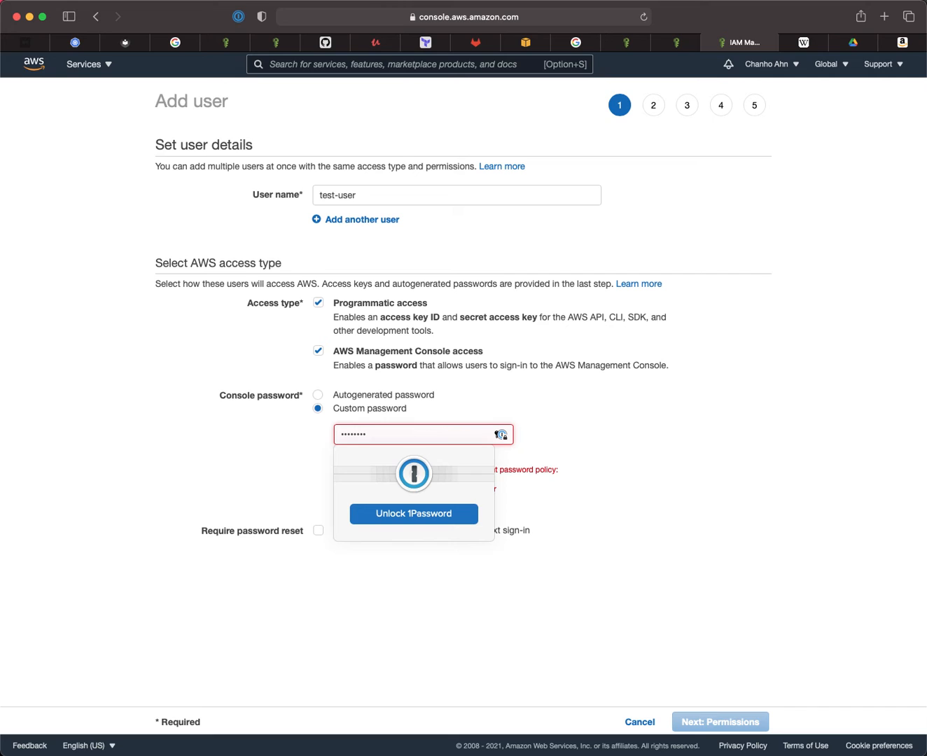
type("•")
left_click(535, 453)
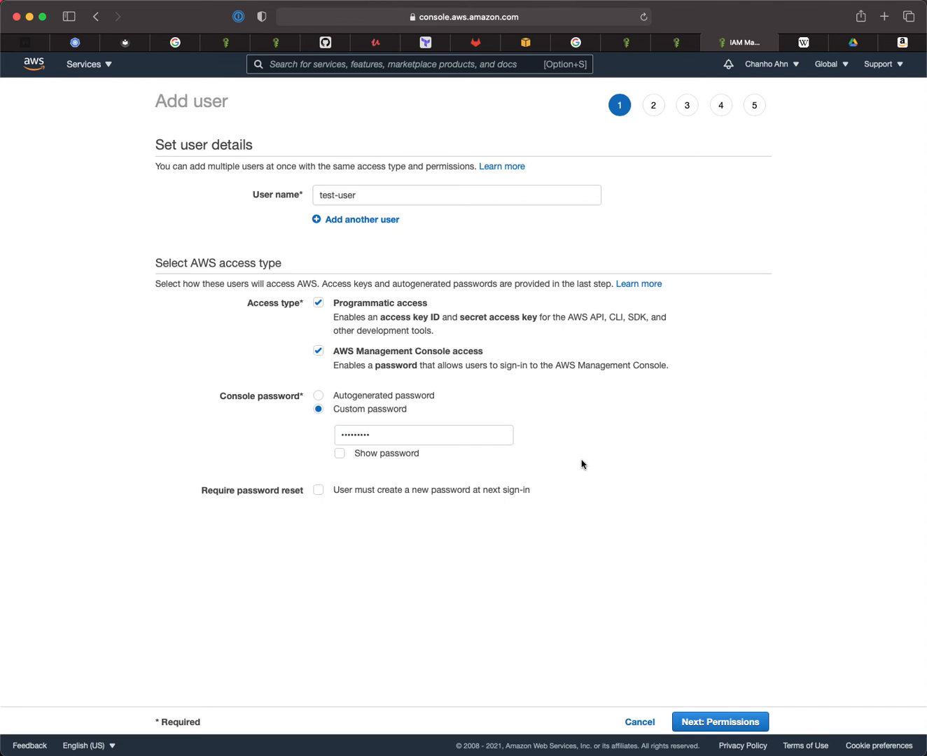
left_click(721, 722)
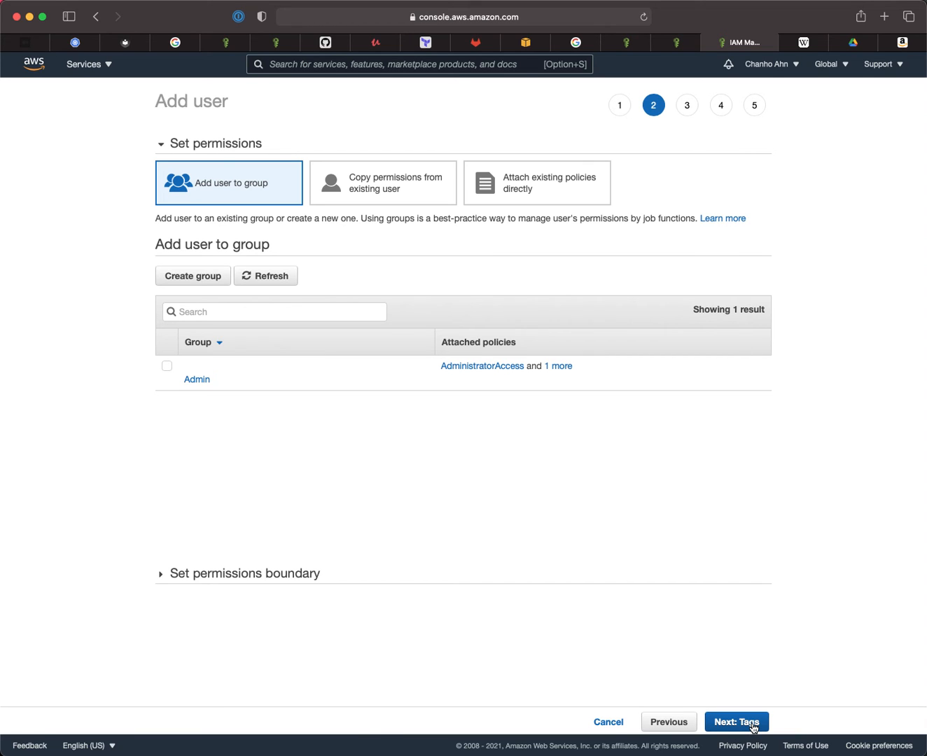
- Cancel the Add user wizard to return to the IAM Users list
left_click(606, 722)
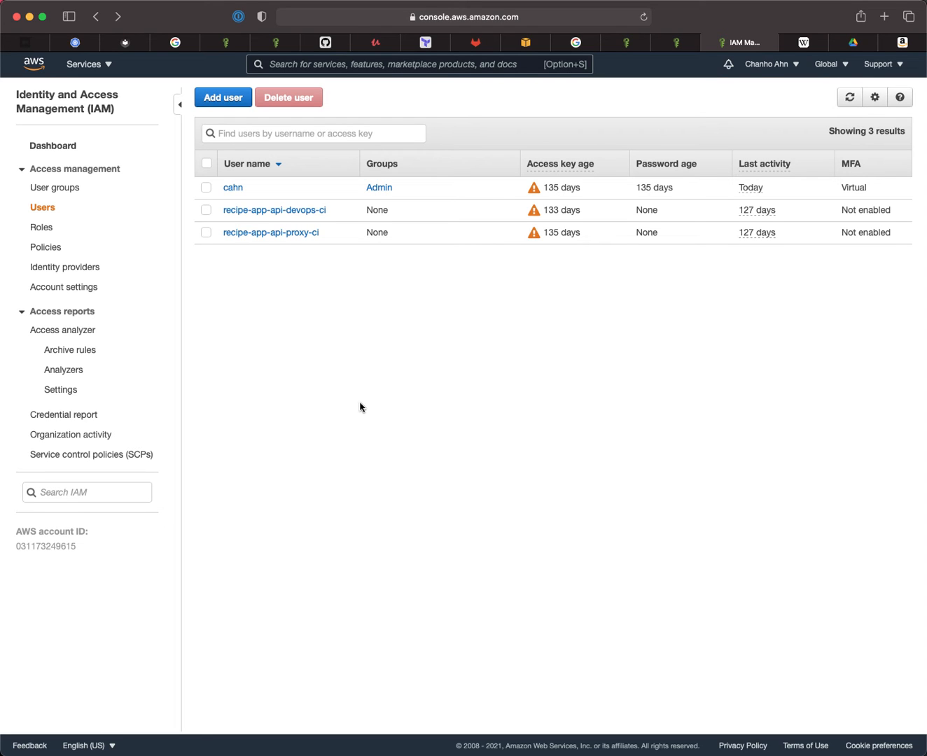
- Review the admin user's security credentials (virtual MFA, one access key), then open the account menu
left_click(233, 187)
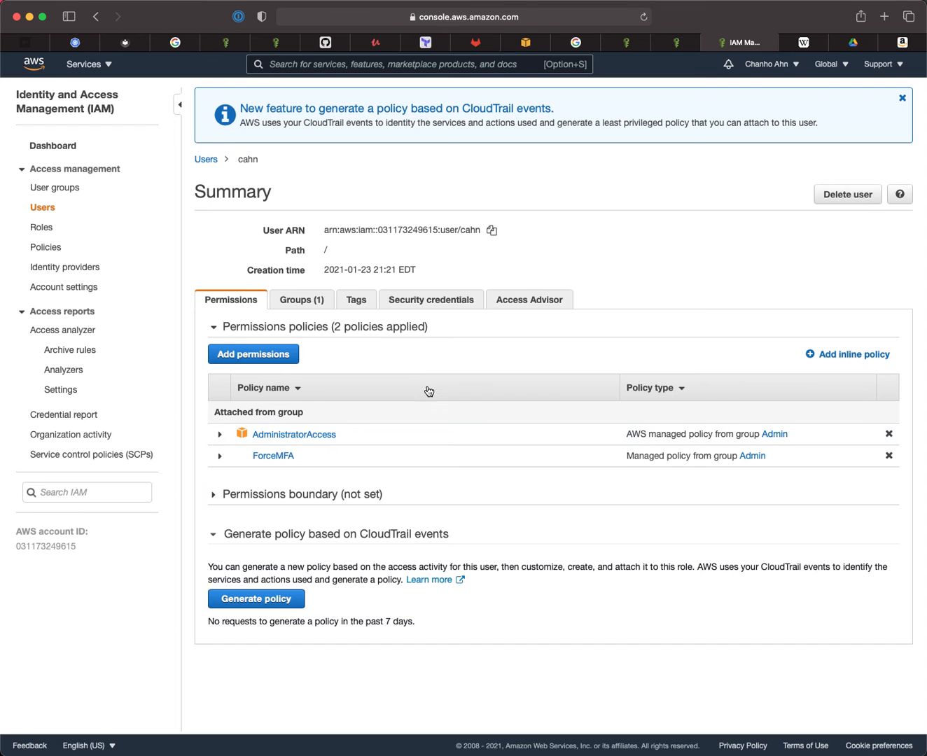
left_click(416, 297)
scroll(463, 431, "down", 5)
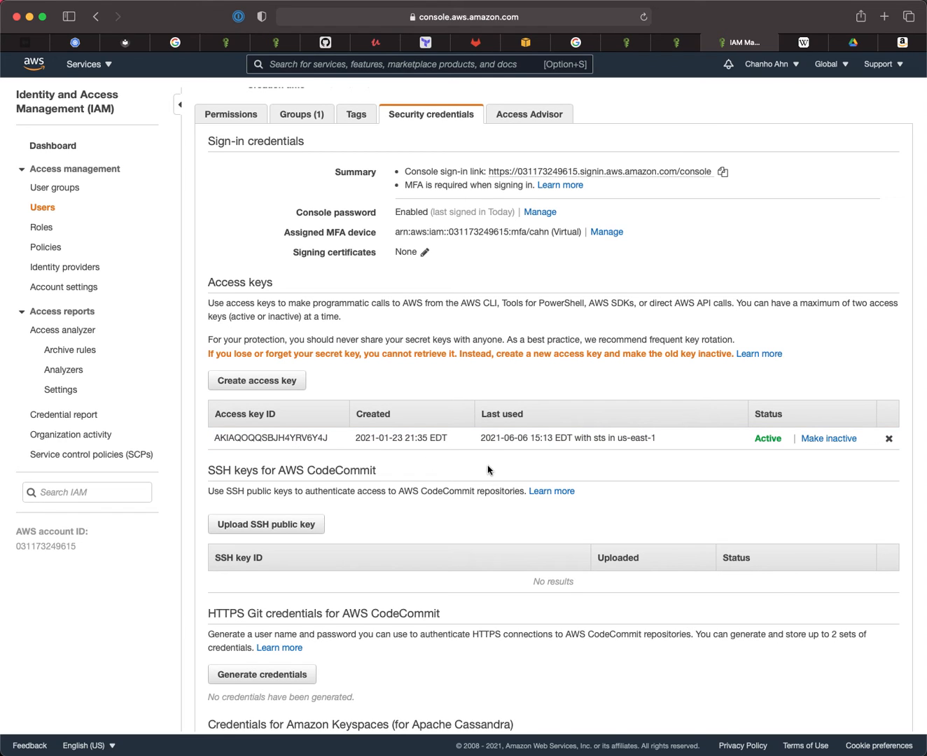
scroll(488, 469, "up", 3)
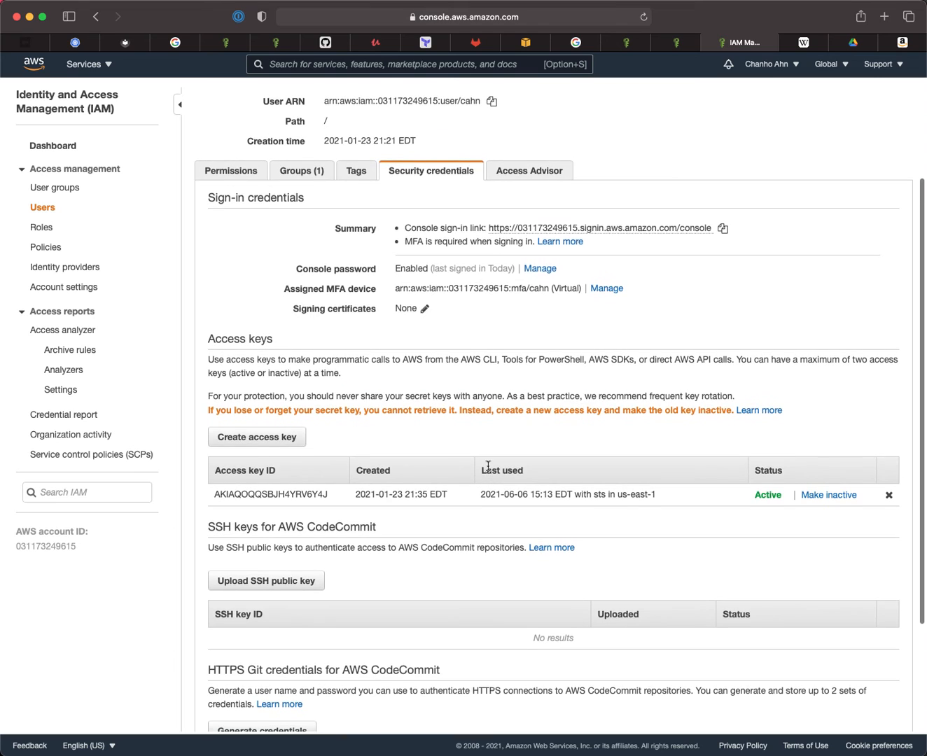
scroll(488, 467, "up", 1)
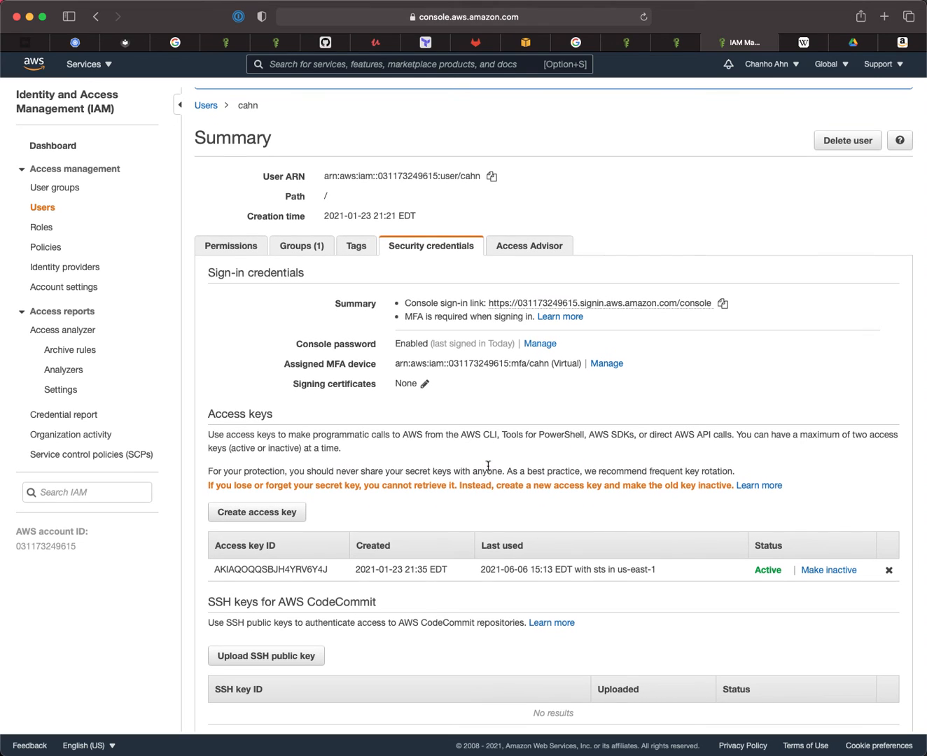
scroll(641, 413, "up", 2)
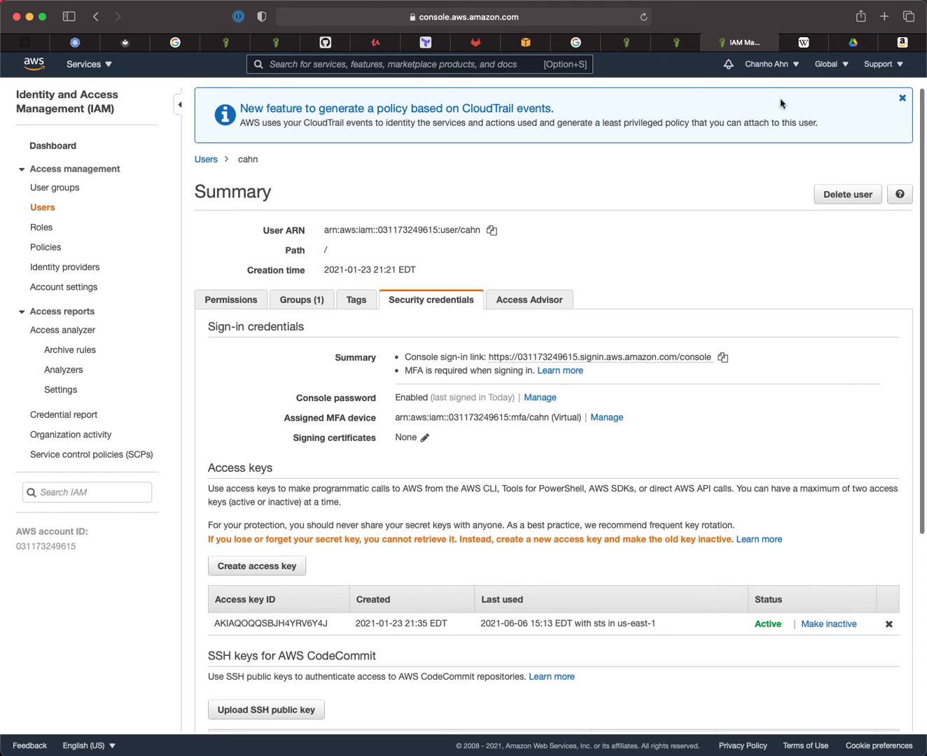
left_click(778, 65)
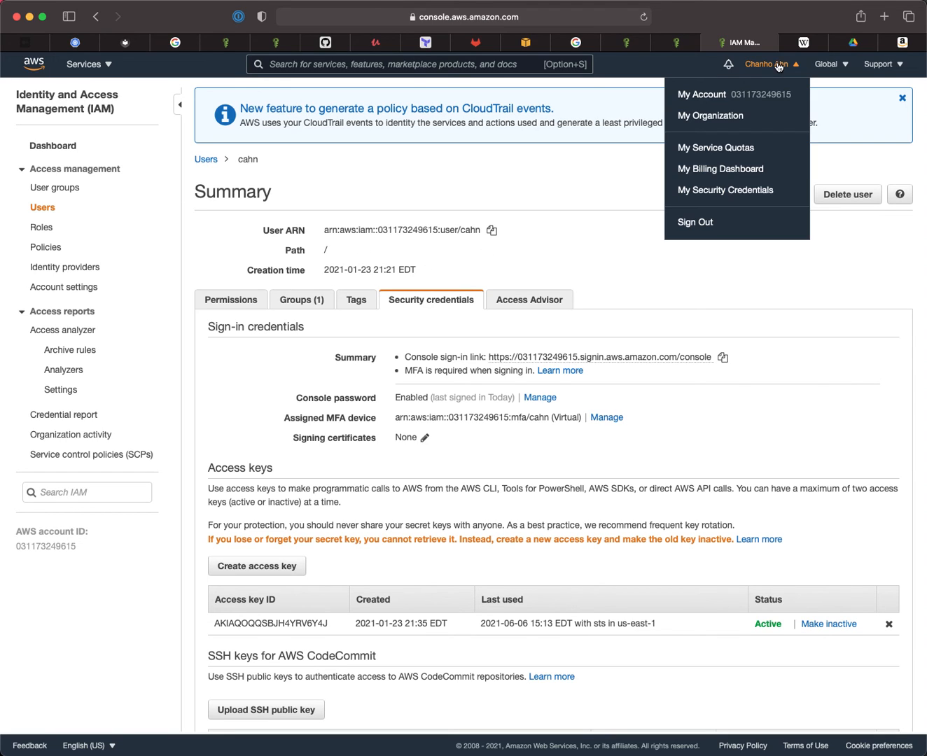
- Sign out of the root account and return to the root user sign-in page
left_click(695, 222)
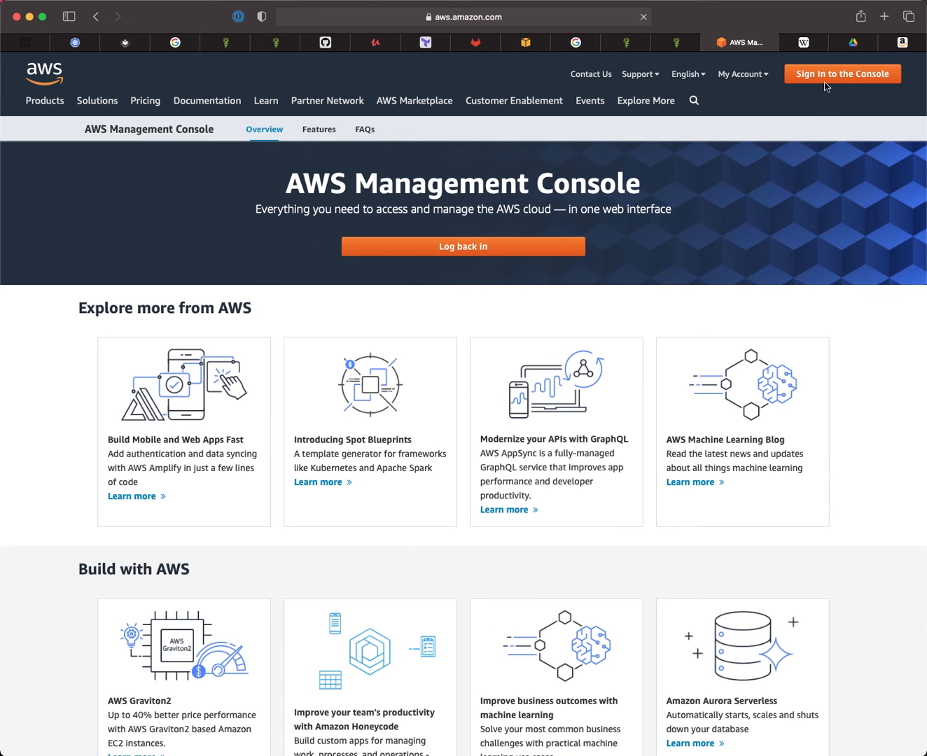
left_click(826, 83)
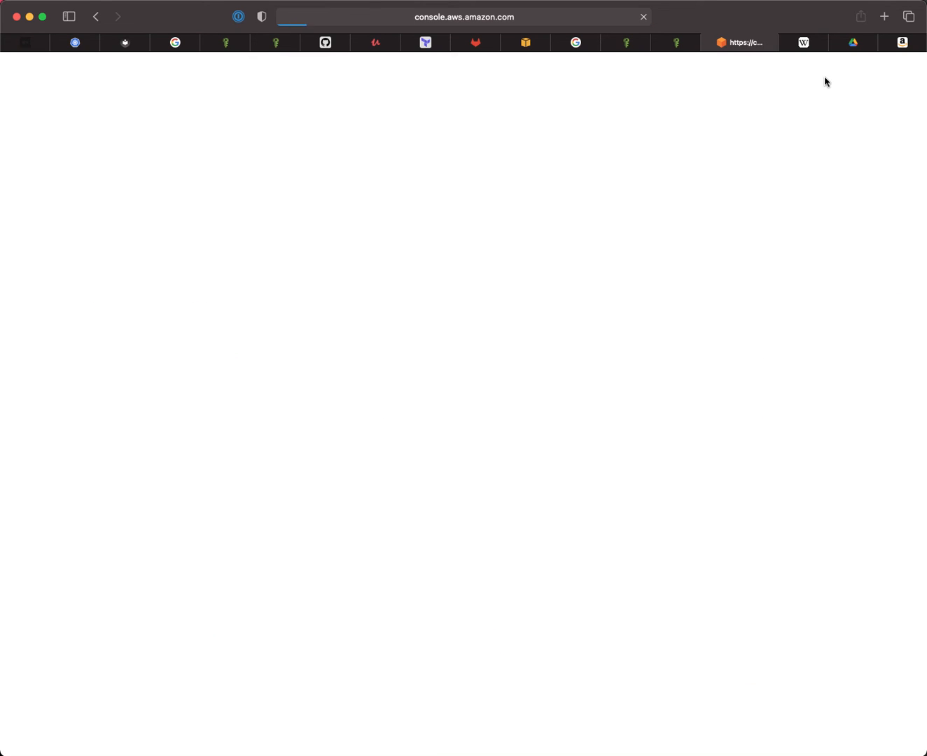
left_click(72, 241)
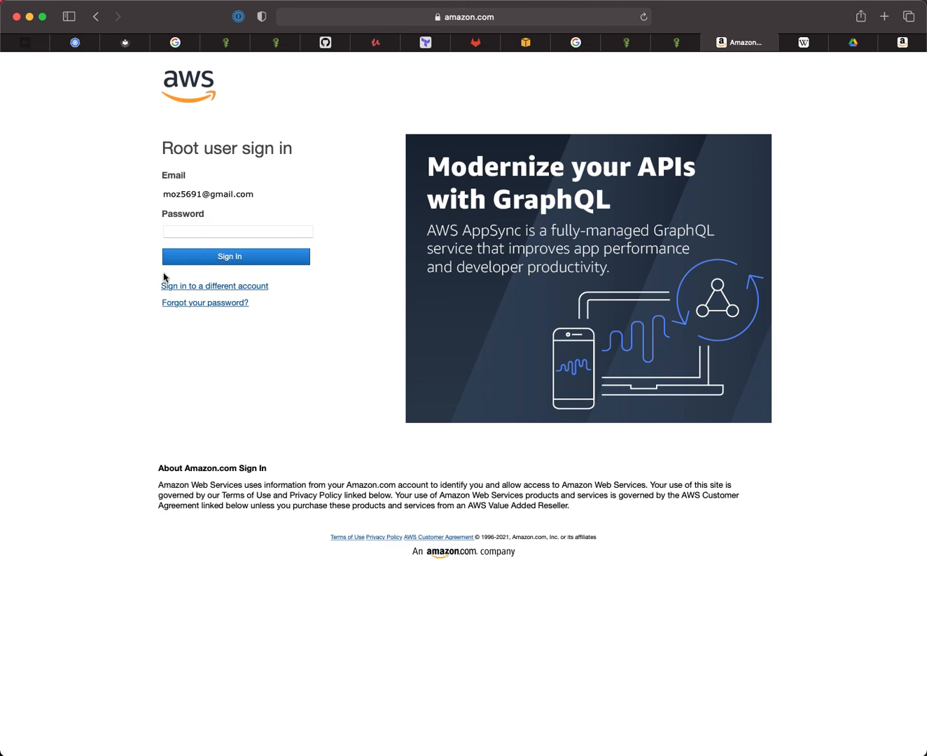
- Choose IAM user sign-in and enter the 12-digit account ID
left_click(239, 287)
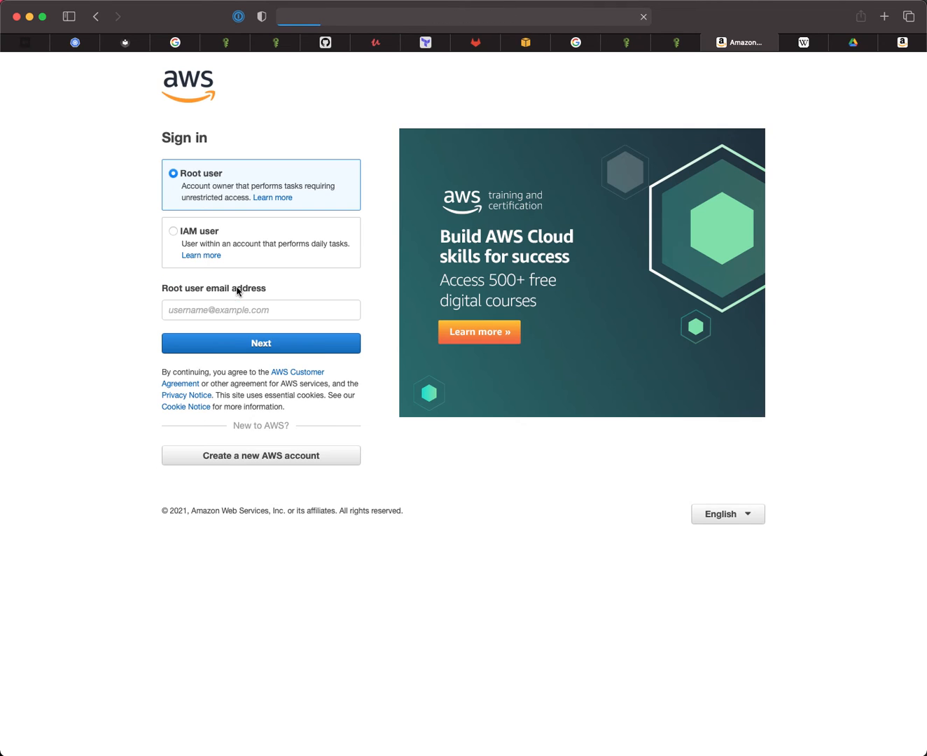
left_click(98, 224)
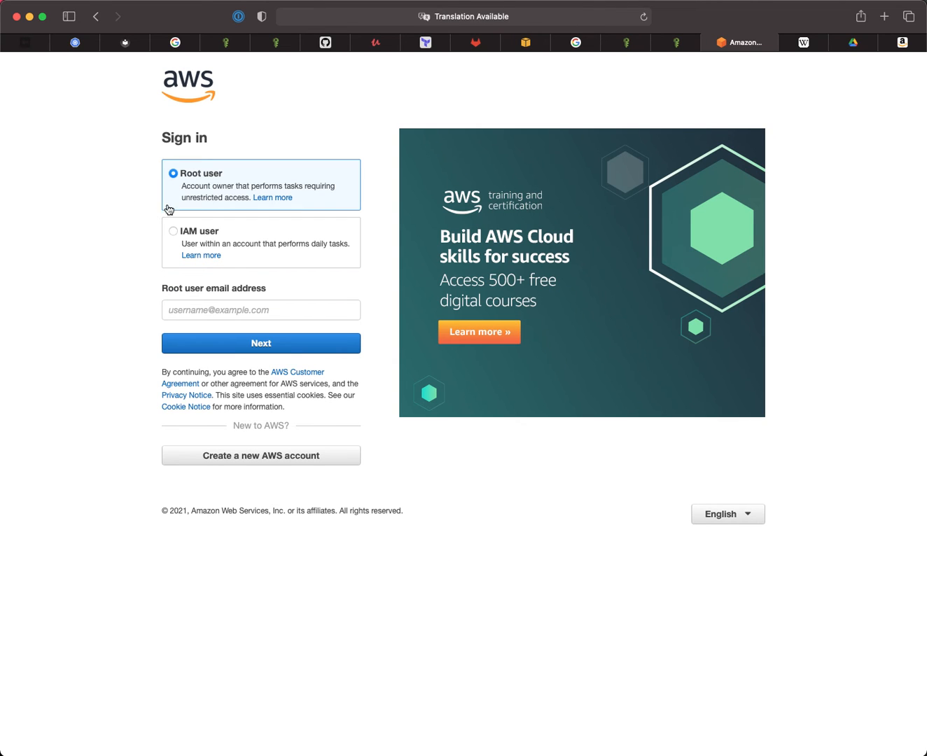
left_click(174, 234)
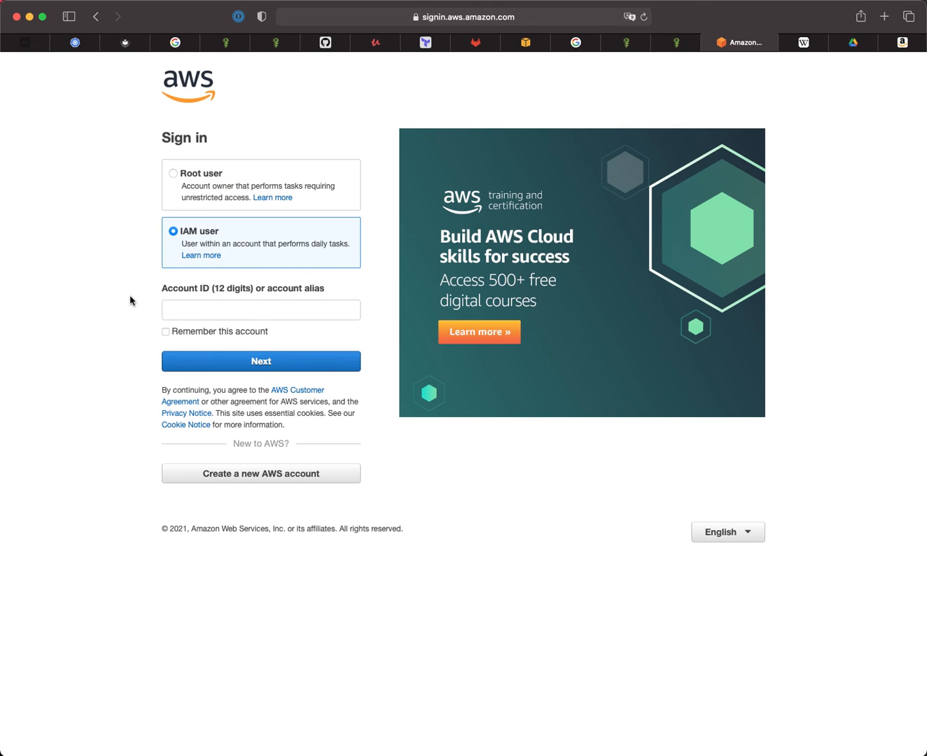
left_click(195, 304)
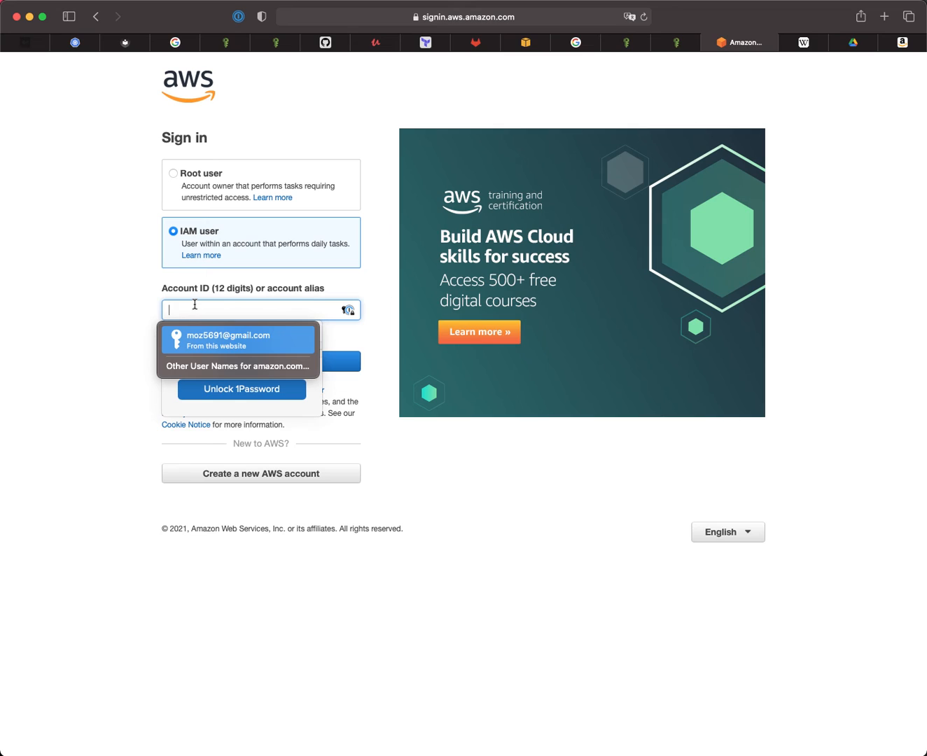
type("031")
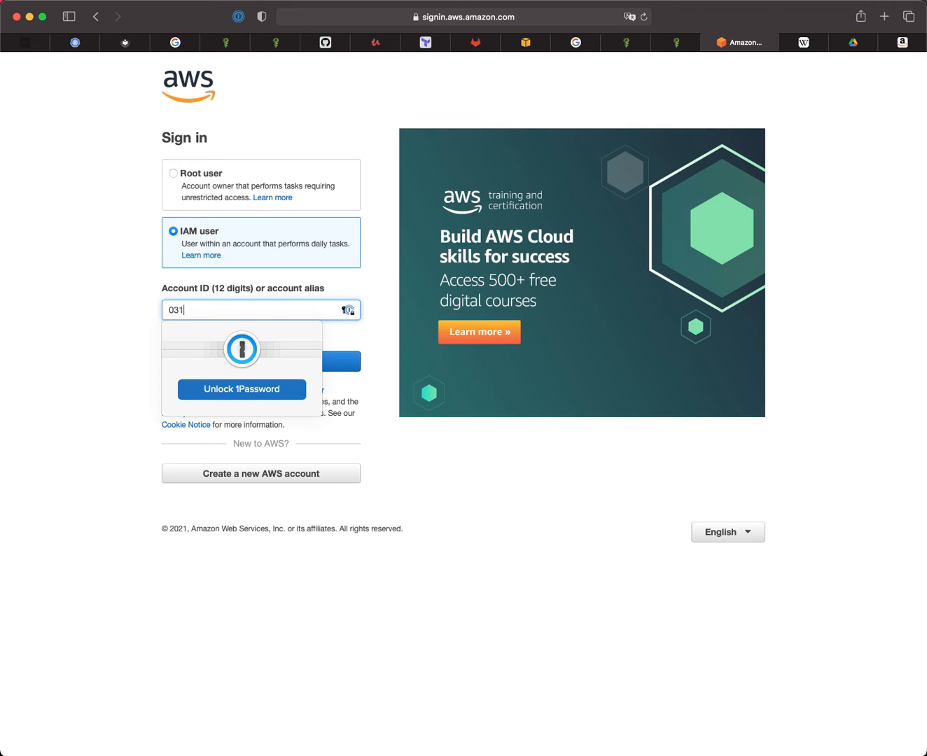
type("173249615")
left_click(103, 305)
left_click(247, 367)
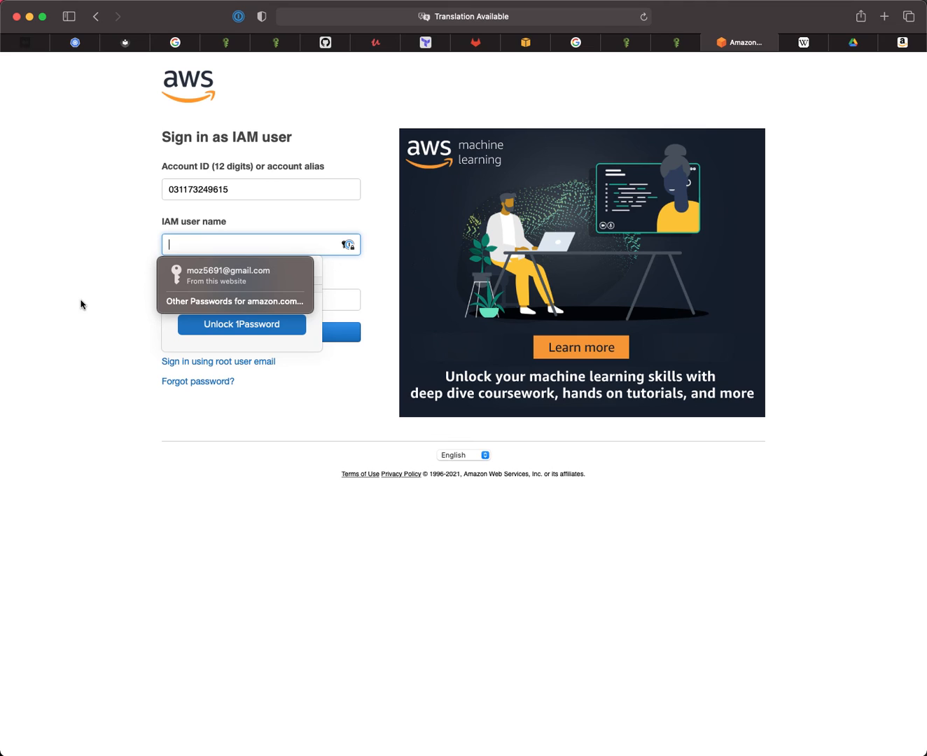
- Enter the IAM user name and password and sign in
type("cahn")
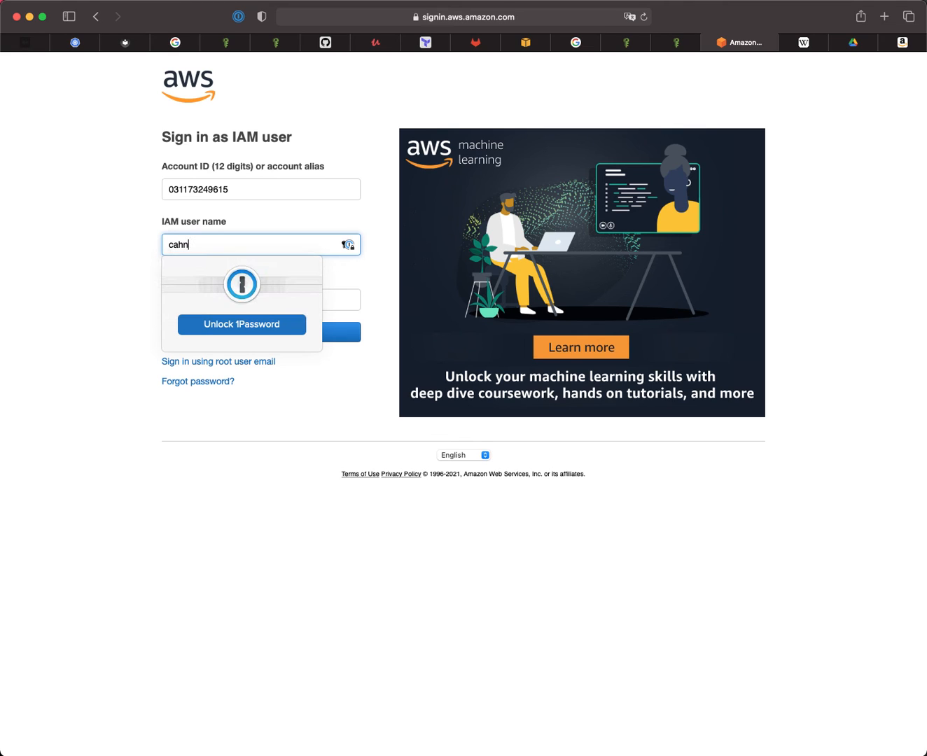
left_click(89, 285)
left_click(200, 297)
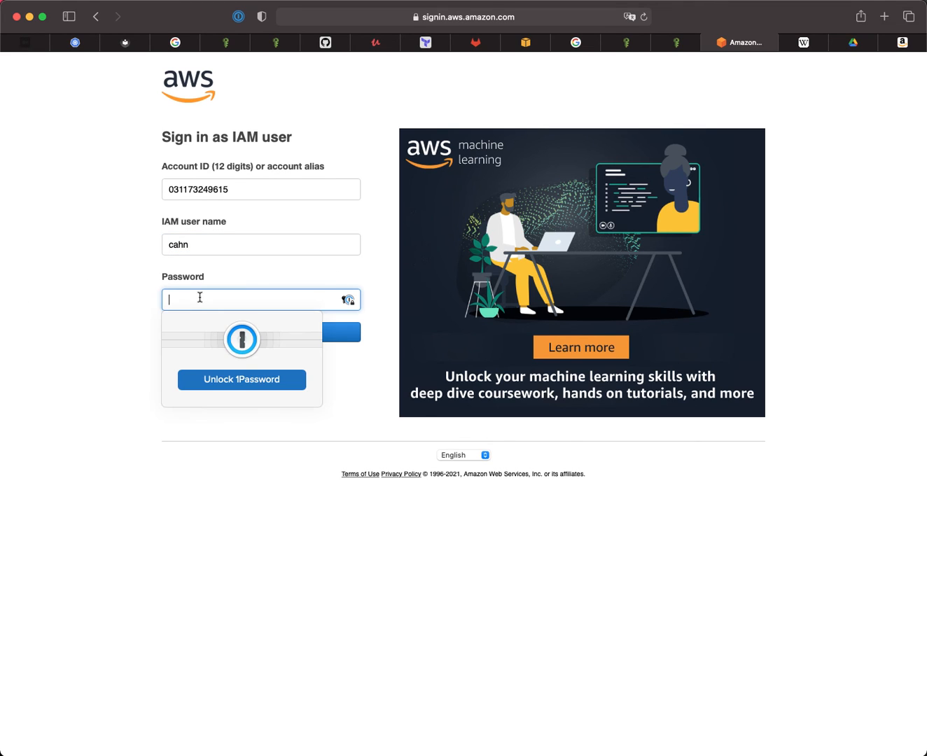
type("••••••")
key("Return")
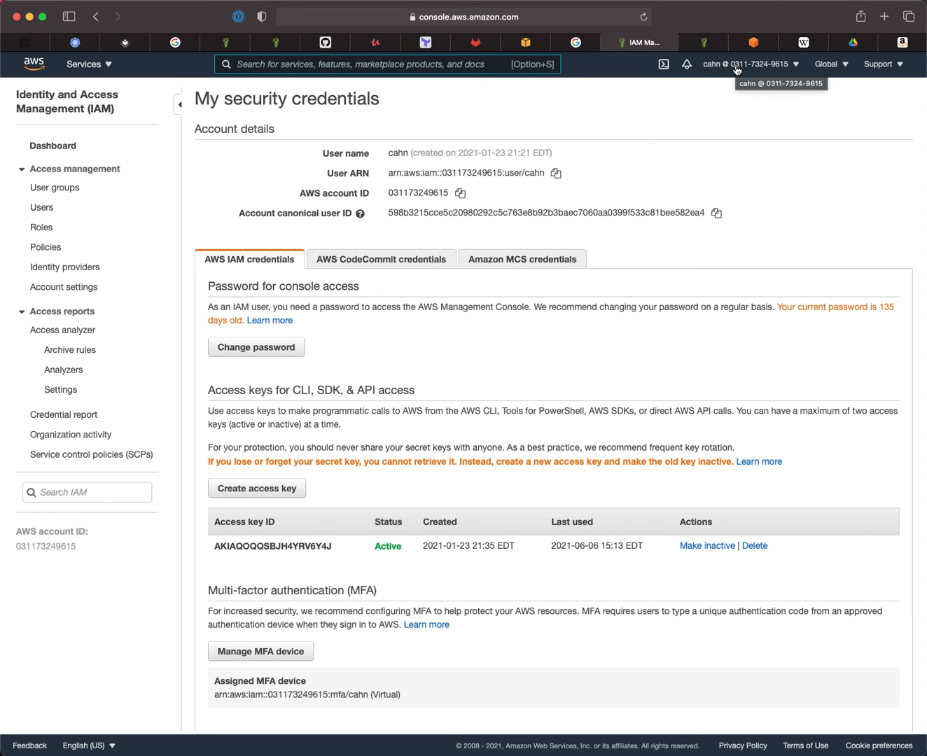
- Review the password, access key and MFA sections of the IAM user's My security credentials page
scroll(592, 408, "down", 4)
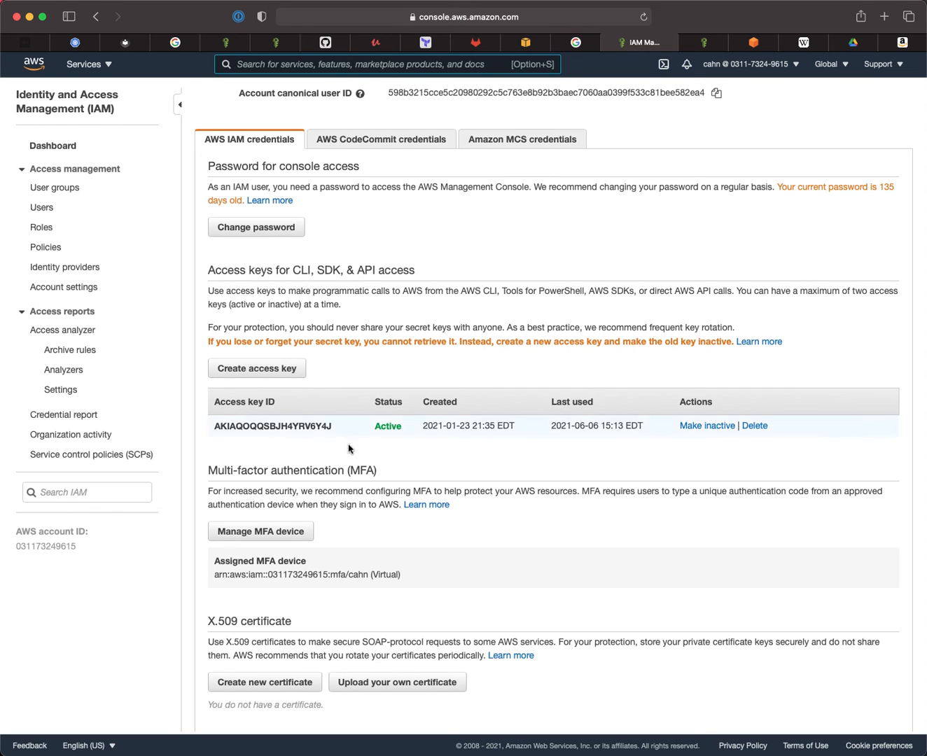
scroll(400, 494, "down", 1)
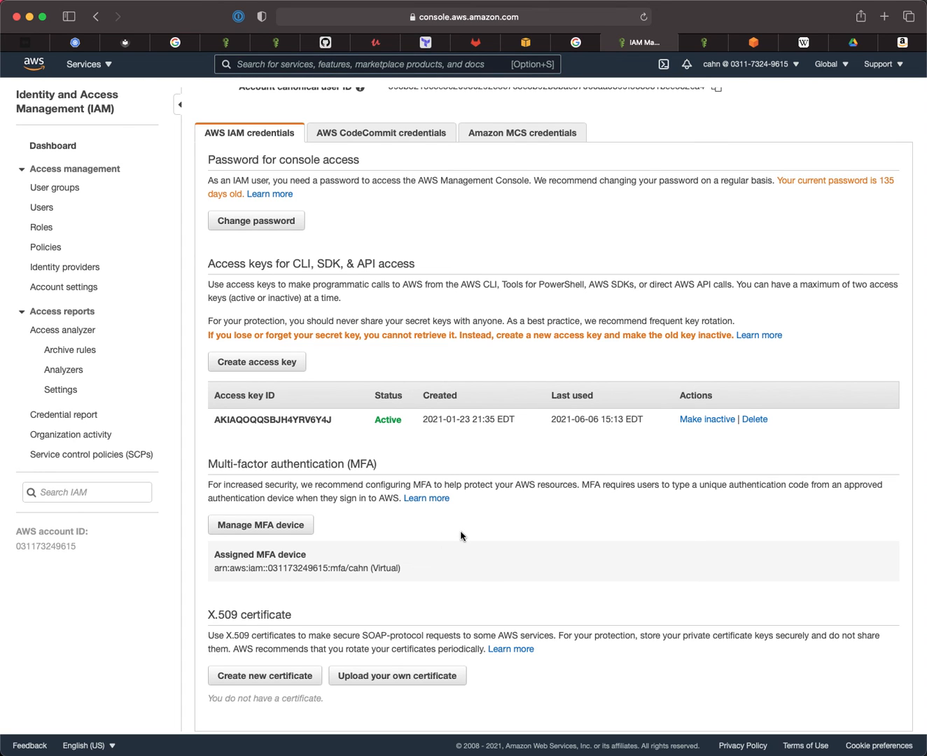
scroll(461, 537, "up", 2)
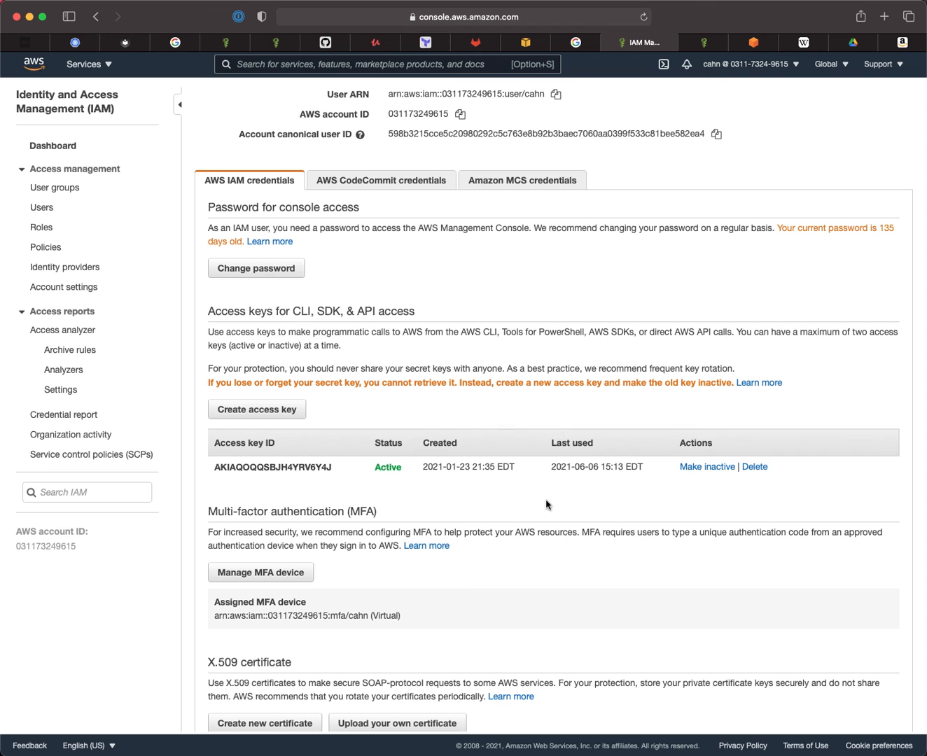
- Return to the top of the page and sign out of the IAM user session
scroll(546, 522, "up", 2)
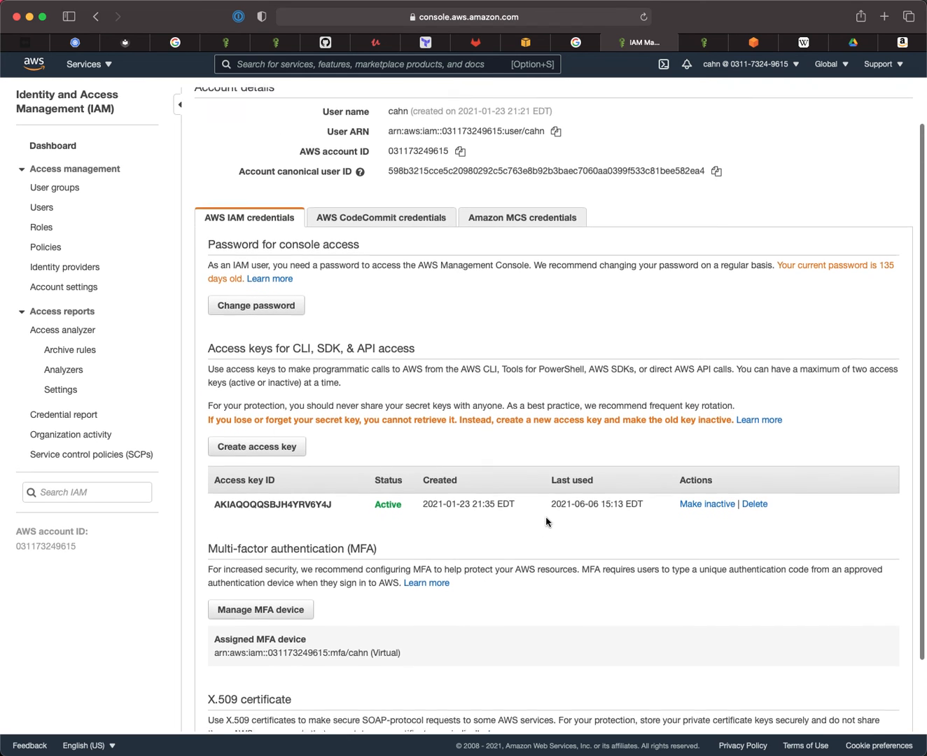
scroll(547, 519, "up", 5)
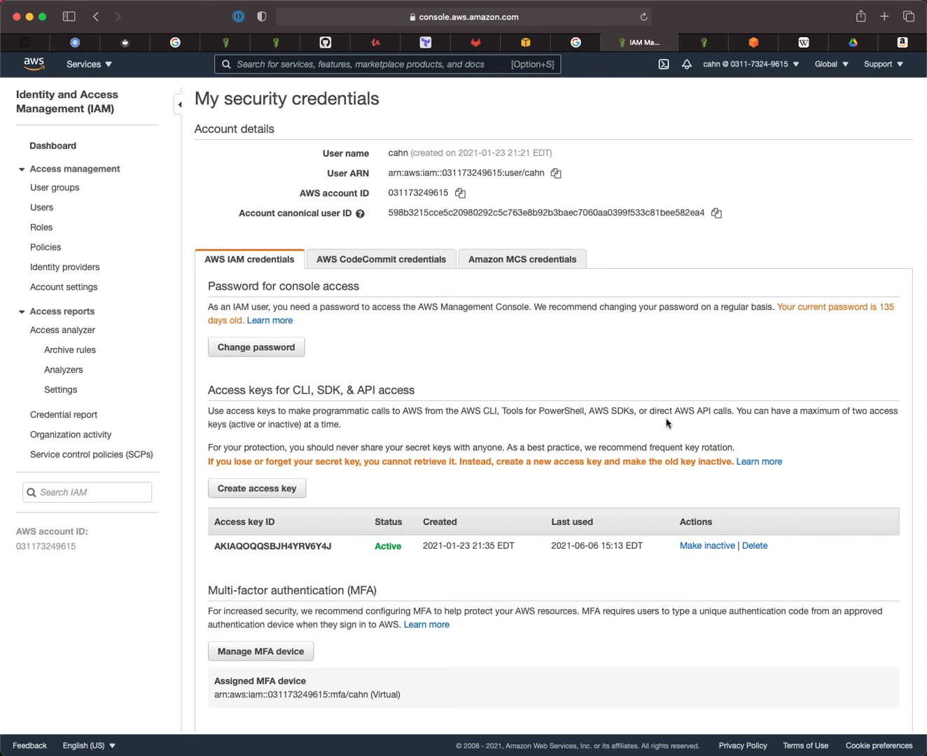
left_click(761, 71)
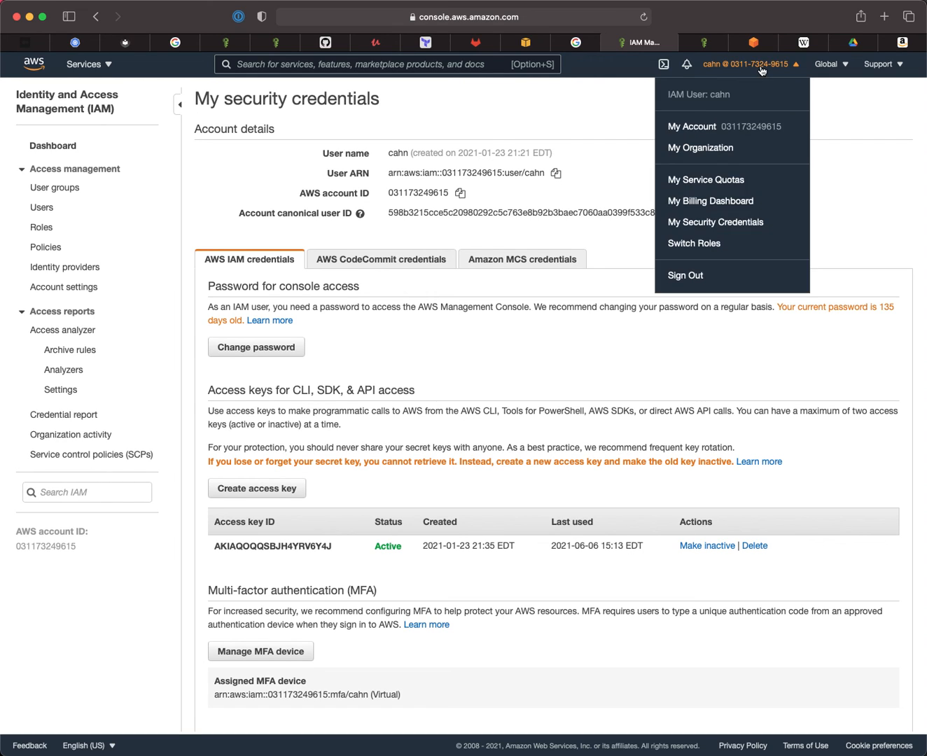
left_click(685, 277)
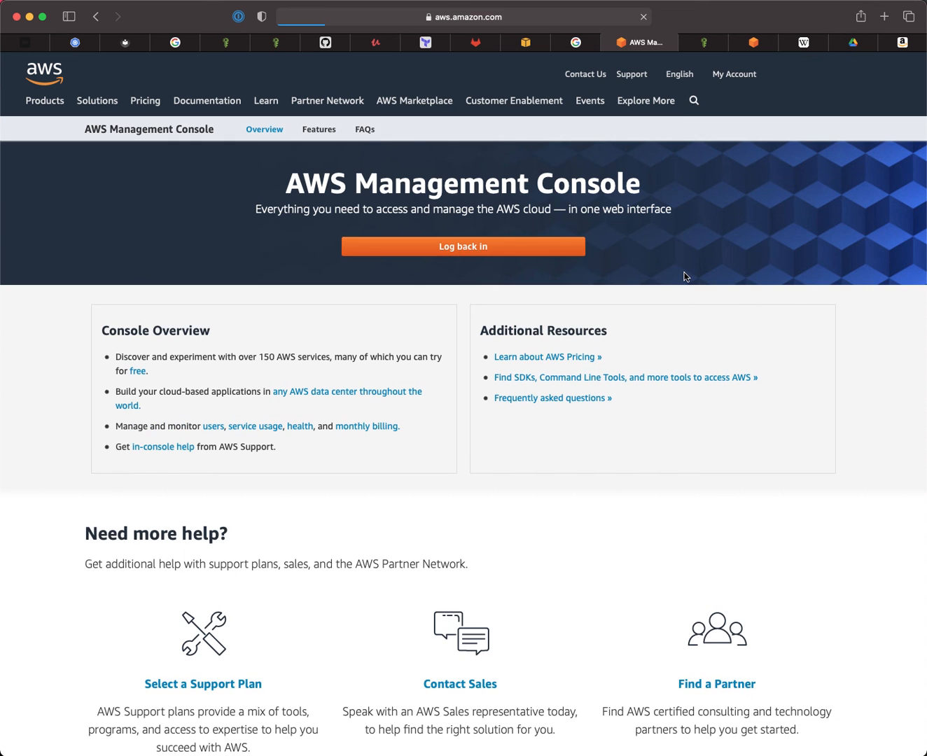